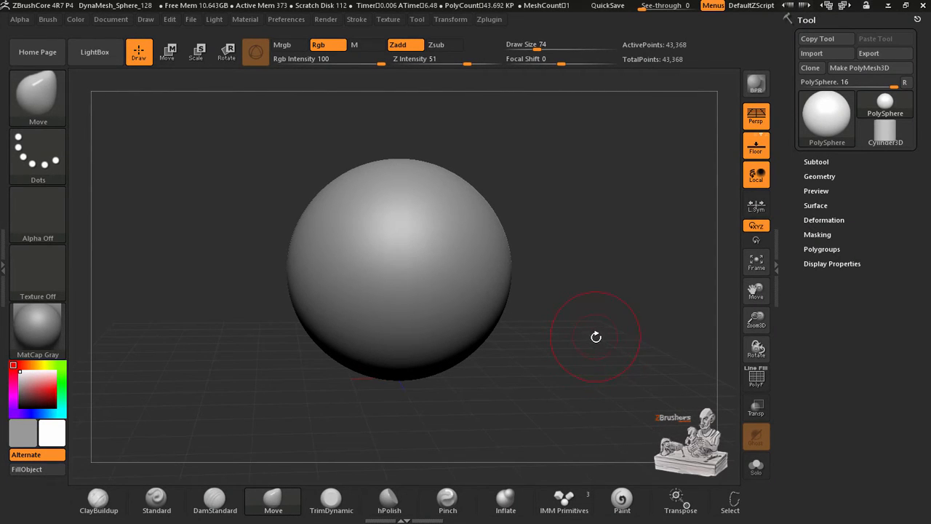
- Change the interface language to Español (Spanish)
{"action": "left_click_drag", "start_coordinate": [596, 341], "coordinate": [592, 338]}
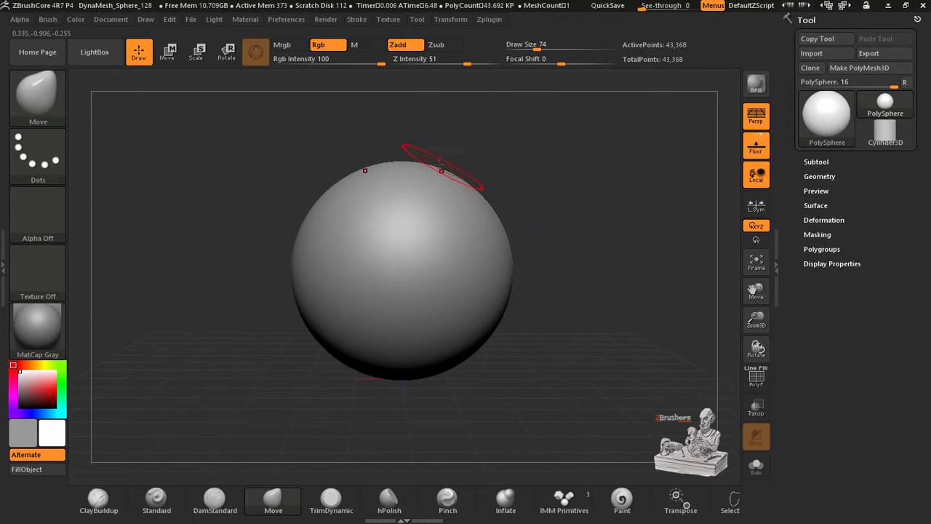
{"action": "left_click", "coordinate": [291, 20]}
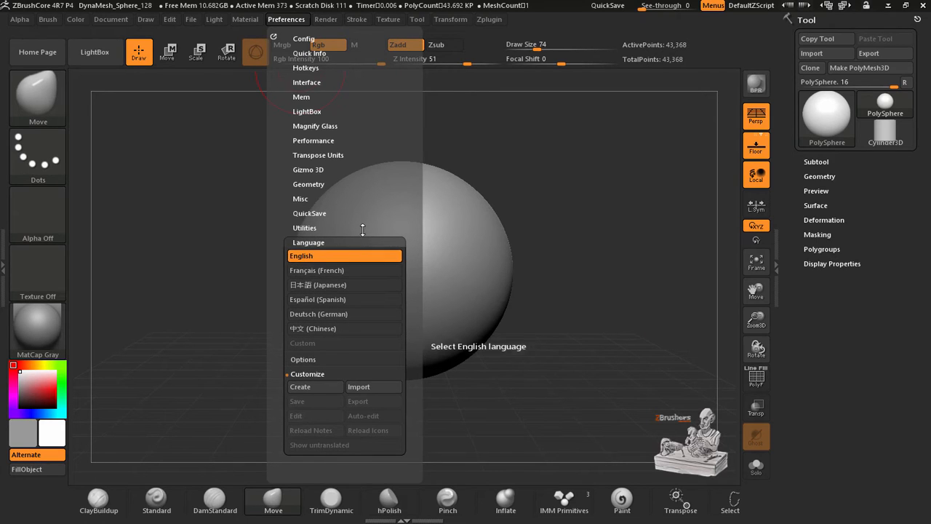
{"action": "left_click", "coordinate": [328, 300]}
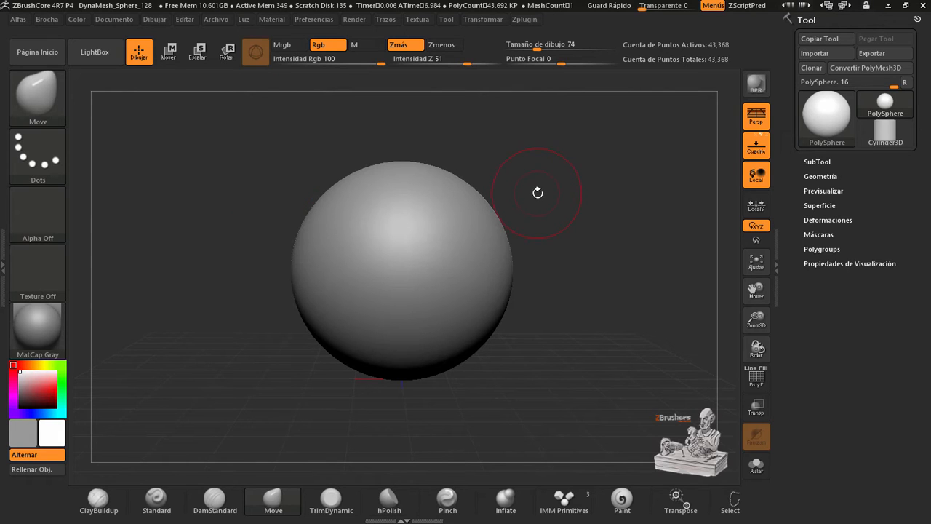
{"action": "mouse_move", "coordinate": [536, 191]}
{"action": "left_mouse_down"}
{"action": "mouse_move", "coordinate": [539, 205]}
{"action": "mouse_move", "coordinate": [544, 196]}
{"action": "left_mouse_up"}
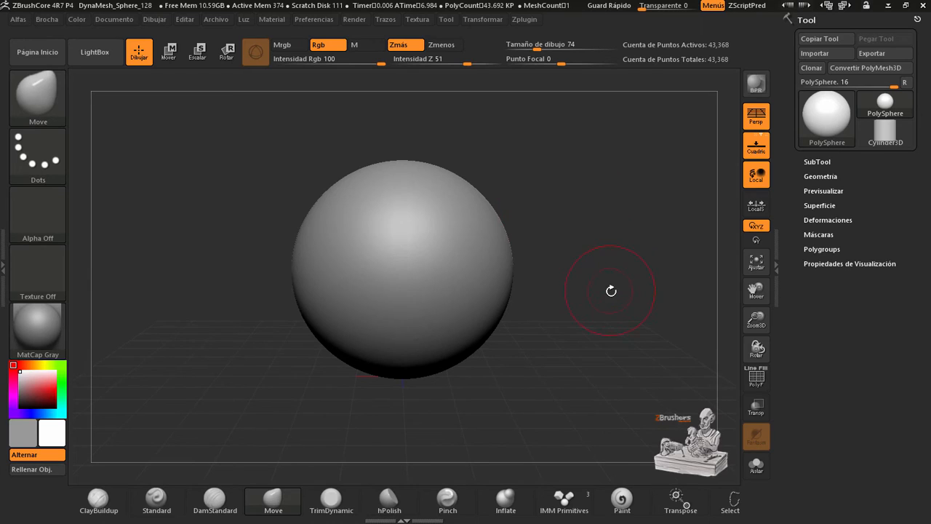
{"action": "left_click_drag", "start_coordinate": [611, 291], "coordinate": [611, 281]}
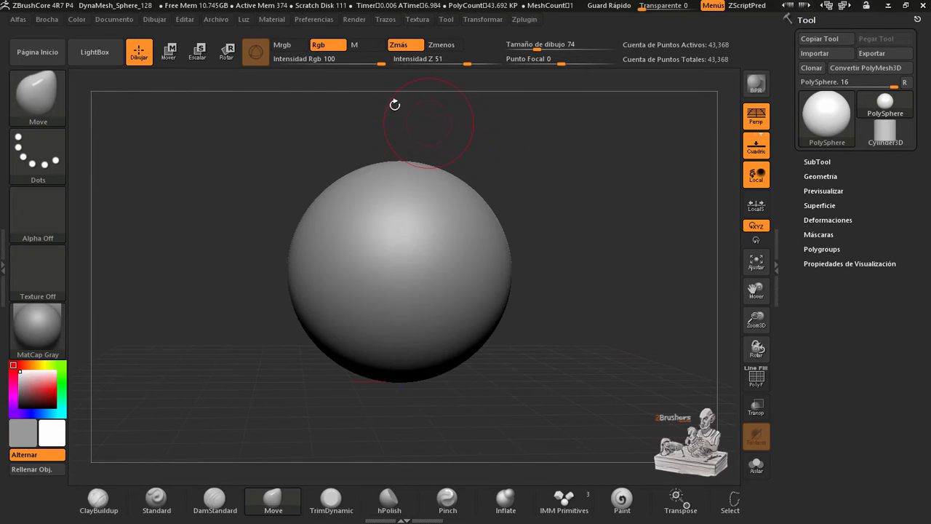
{"action": "left_click", "coordinate": [280, 19]}
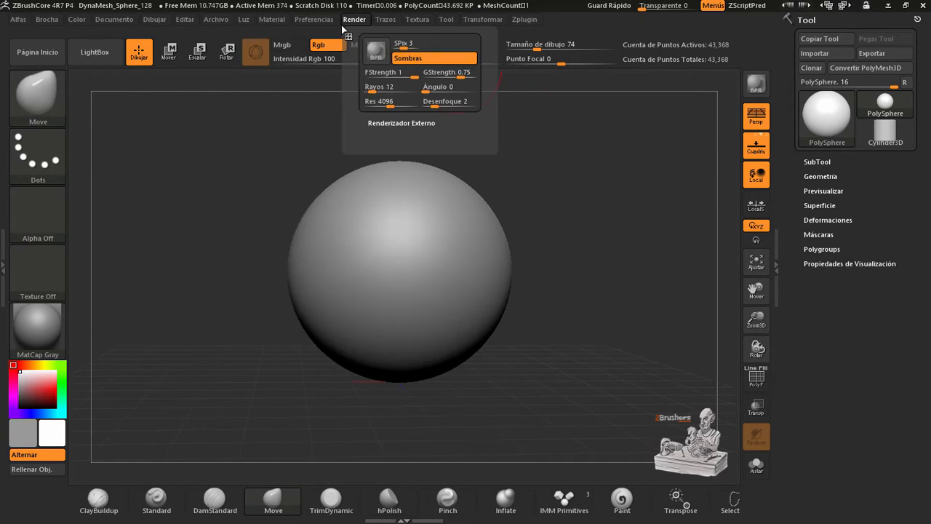
{"action": "mouse_move", "coordinate": [321, 25]}
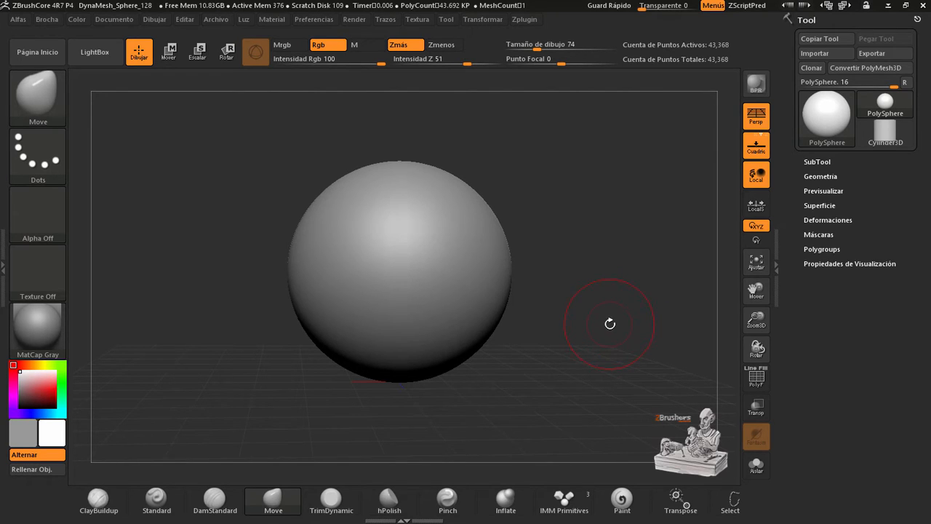
{"action": "mouse_move", "coordinate": [611, 320]}
{"action": "left_mouse_down"}
{"action": "mouse_move", "coordinate": [610, 329]}
{"action": "mouse_move", "coordinate": [611, 313]}
{"action": "left_mouse_up"}
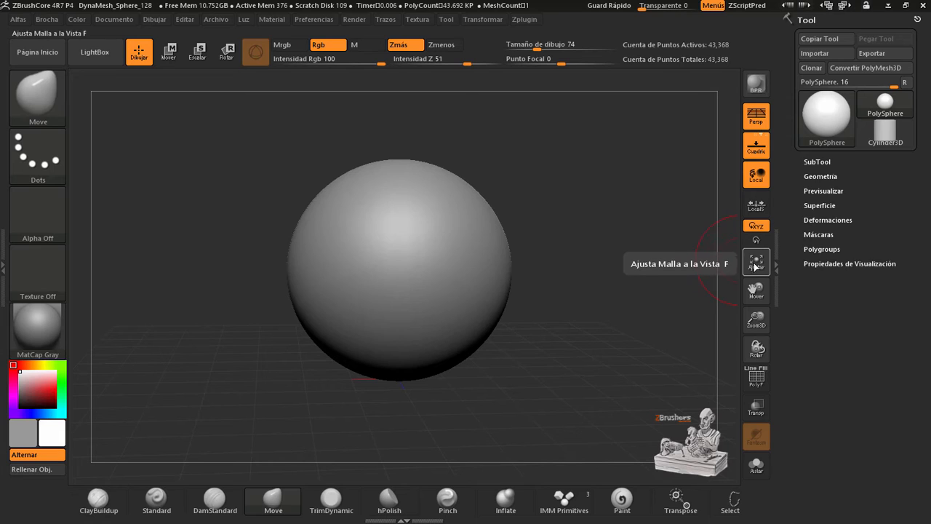
{"action": "key", "text": "ctrl"}
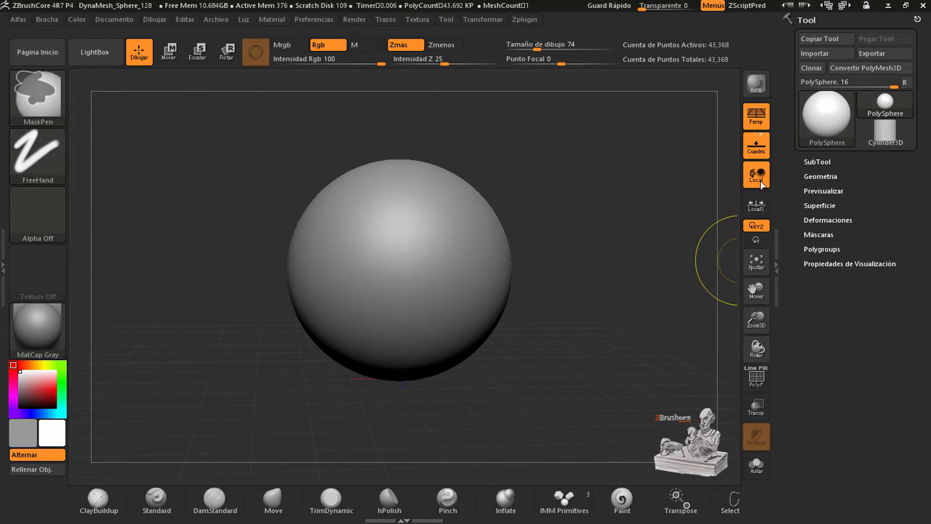
{"action": "key", "text": "ctrl"}
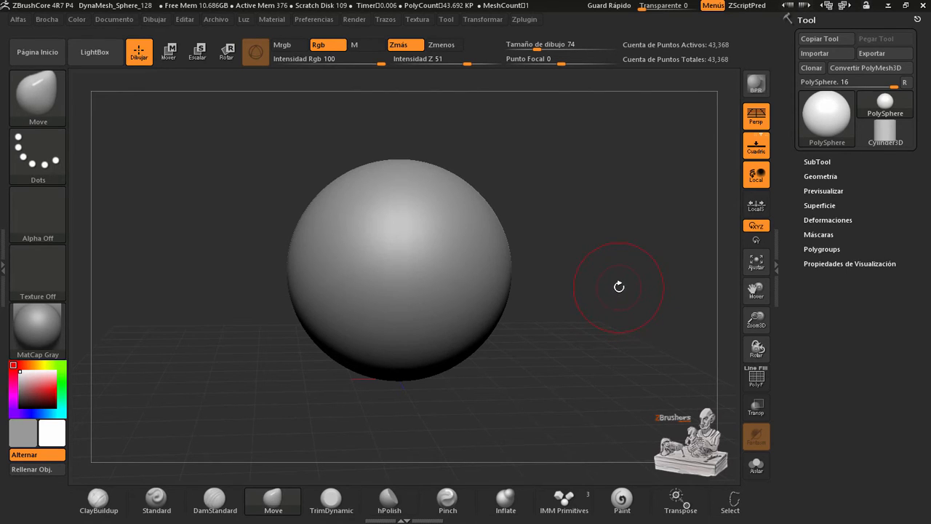
{"action": "mouse_move", "coordinate": [623, 291]}
{"action": "left_mouse_down"}
{"action": "mouse_move", "coordinate": [634, 307]}
{"action": "mouse_move", "coordinate": [623, 357]}
{"action": "mouse_move", "coordinate": [613, 312]}
{"action": "mouse_move", "coordinate": [632, 349]}
{"action": "mouse_move", "coordinate": [624, 342]}
{"action": "left_mouse_up"}
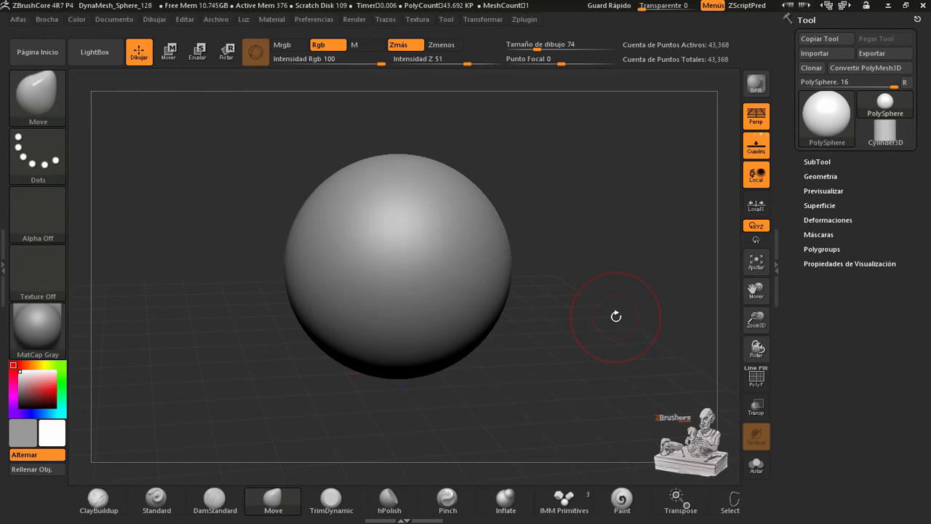
- Expand the SubTool section and look through its rename, duplicate, delete, split, combine and extract options
{"action": "left_click", "coordinate": [817, 162]}
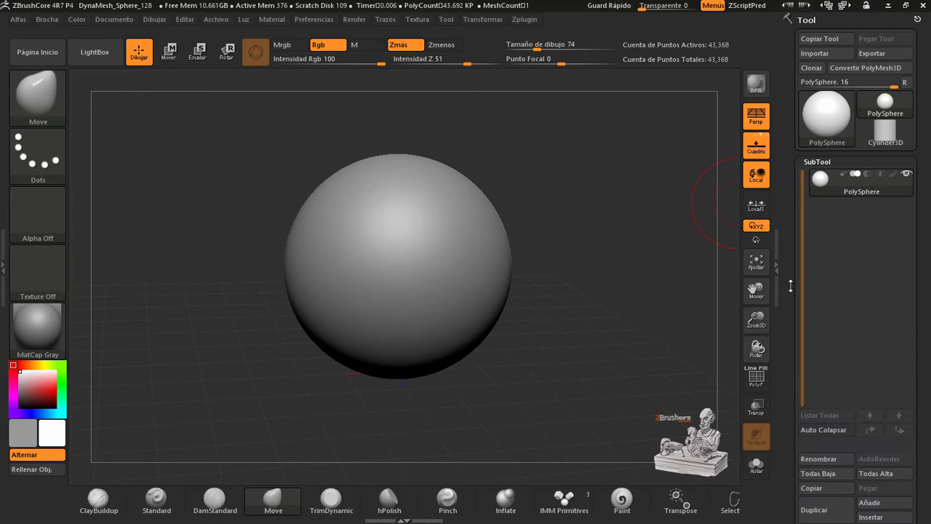
{"action": "left_click_drag", "start_coordinate": [790, 285], "coordinate": [786, 201]}
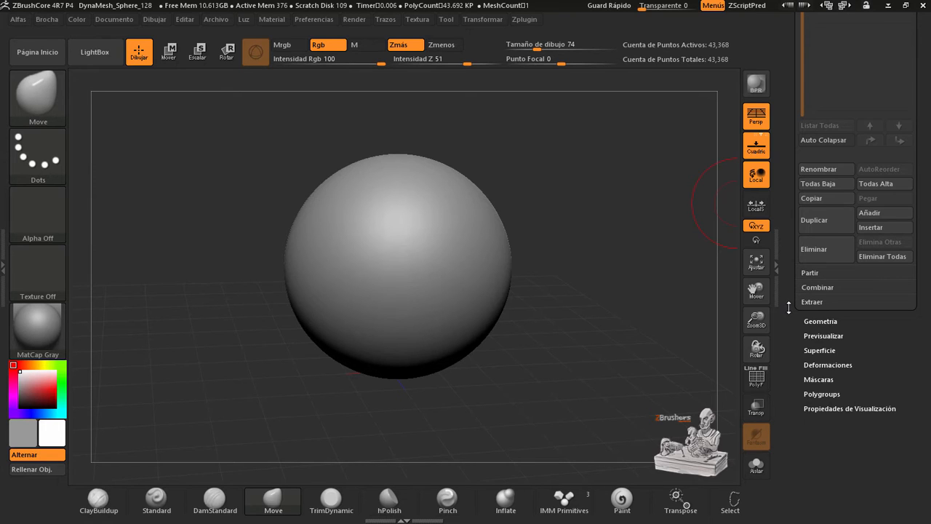
{"action": "mouse_move", "coordinate": [626, 345]}
{"action": "left_mouse_down"}
{"action": "mouse_move", "coordinate": [613, 328]}
{"action": "mouse_move", "coordinate": [679, 443]}
{"action": "mouse_move", "coordinate": [622, 359]}
{"action": "mouse_move", "coordinate": [626, 341]}
{"action": "left_mouse_up"}
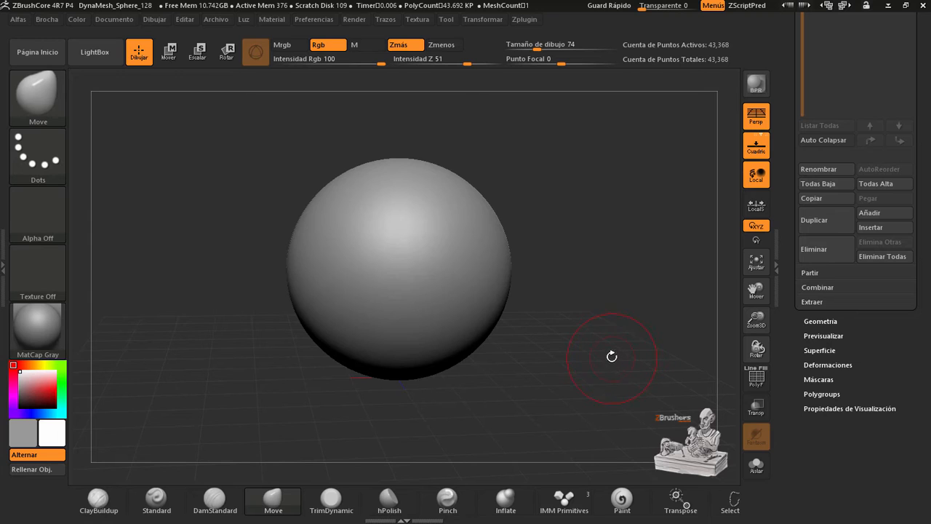
{"action": "mouse_move", "coordinate": [616, 345]}
{"action": "left_mouse_down"}
{"action": "mouse_move", "coordinate": [616, 327]}
{"action": "mouse_move", "coordinate": [617, 351]}
{"action": "left_mouse_up"}
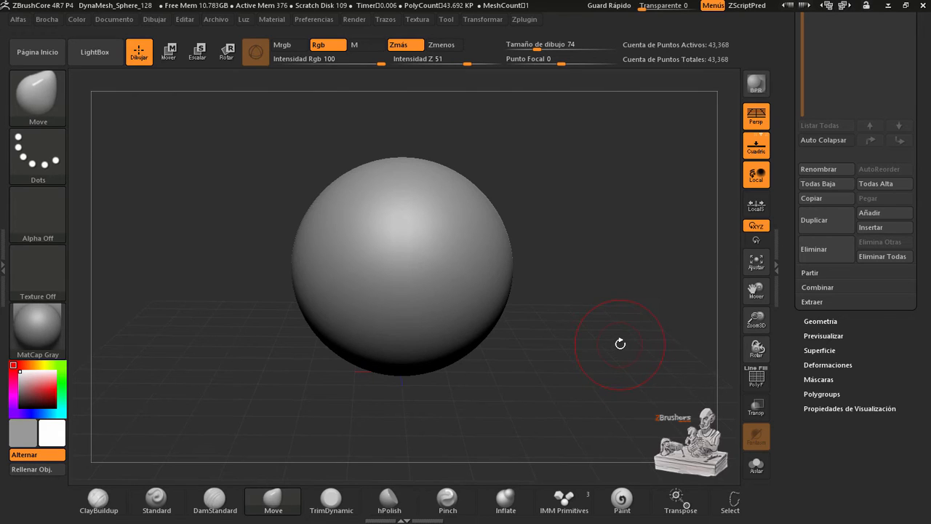
{"action": "left_click_drag", "start_coordinate": [618, 326], "coordinate": [618, 383]}
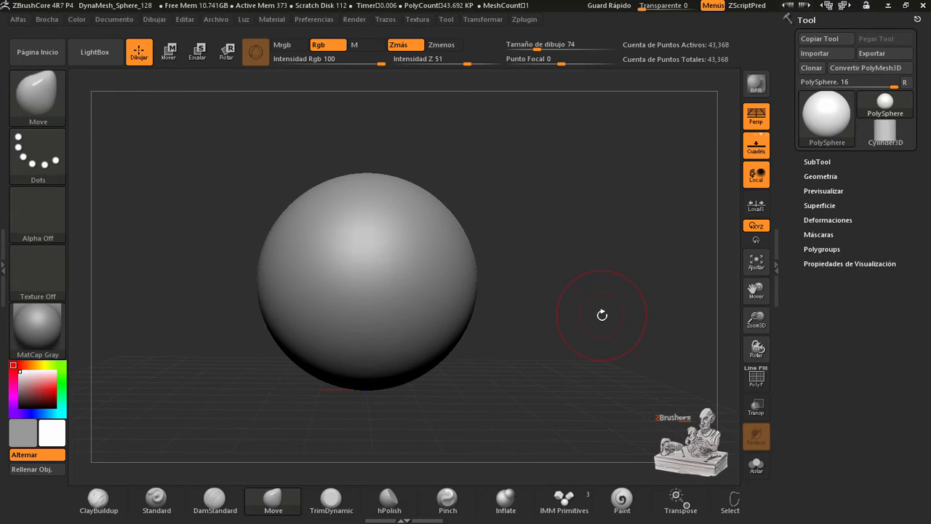
{"action": "left_click_drag", "start_coordinate": [603, 328], "coordinate": [601, 339]}
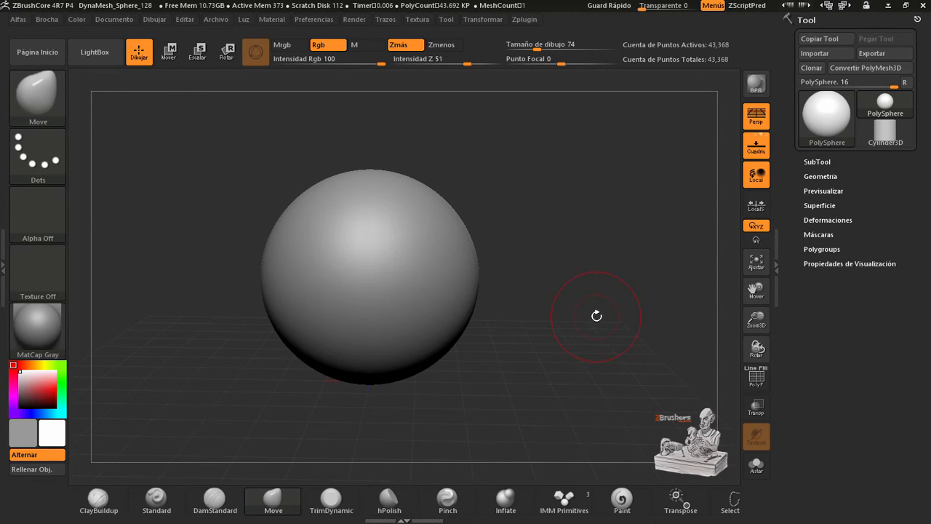
{"action": "left_click_drag", "start_coordinate": [599, 330], "coordinate": [602, 315]}
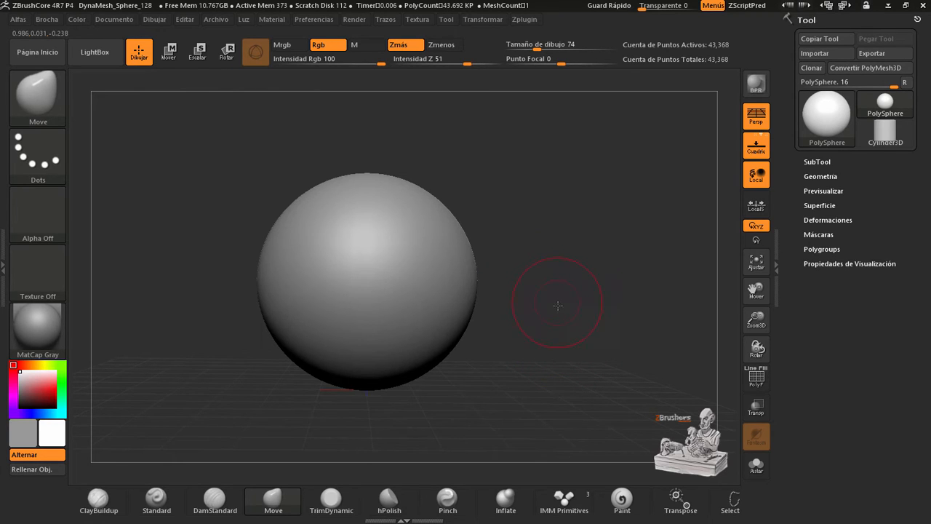
{"action": "left_click_drag", "start_coordinate": [558, 306], "coordinate": [521, 305]}
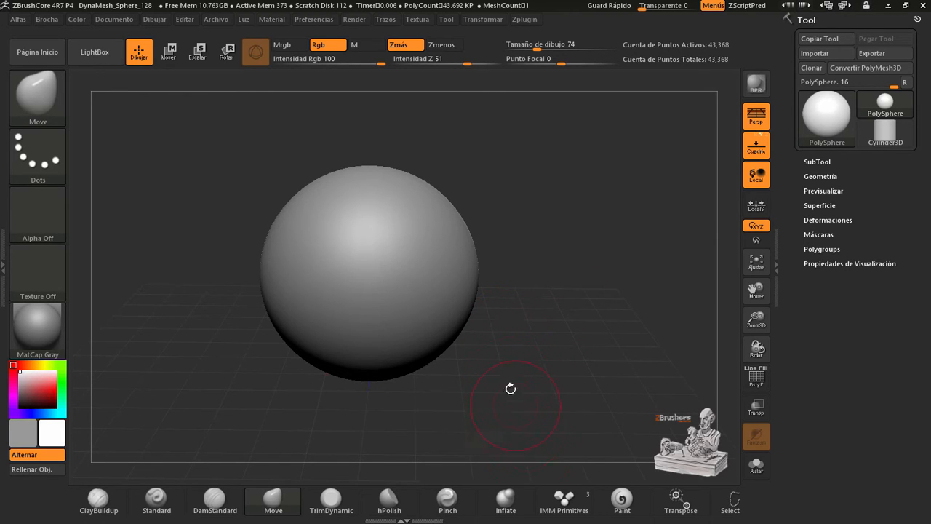
{"action": "mouse_move", "coordinate": [585, 351]}
{"action": "left_mouse_down"}
{"action": "mouse_move", "coordinate": [585, 335]}
{"action": "mouse_move", "coordinate": [587, 347]}
{"action": "left_mouse_up"}
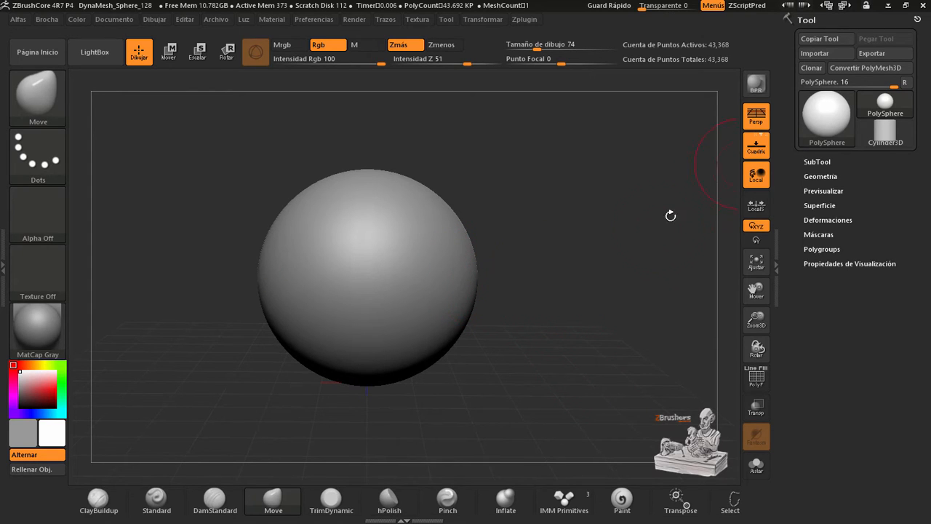
- Turn on the PolyFrame display to inspect the sphere's polygon mesh and turn it off again
{"action": "left_click", "coordinate": [756, 380]}
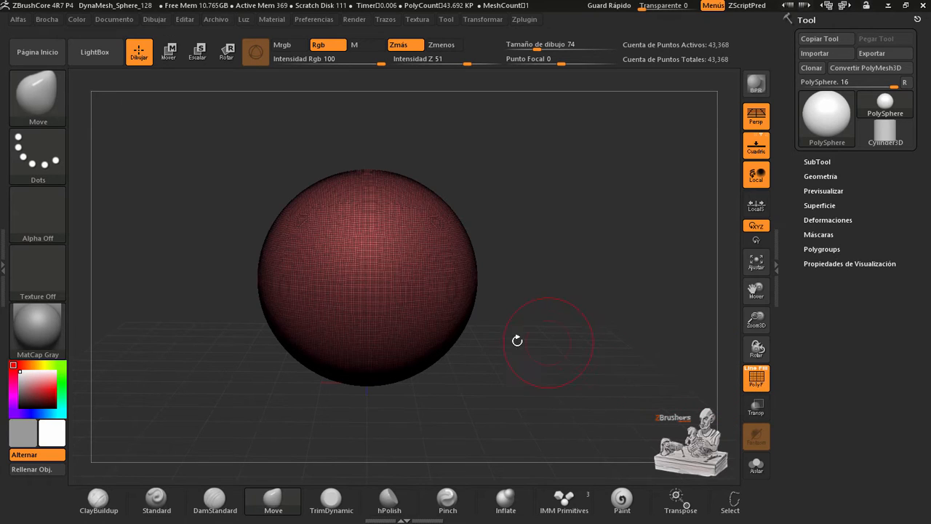
{"action": "left_click_drag", "start_coordinate": [546, 315], "coordinate": [561, 337]}
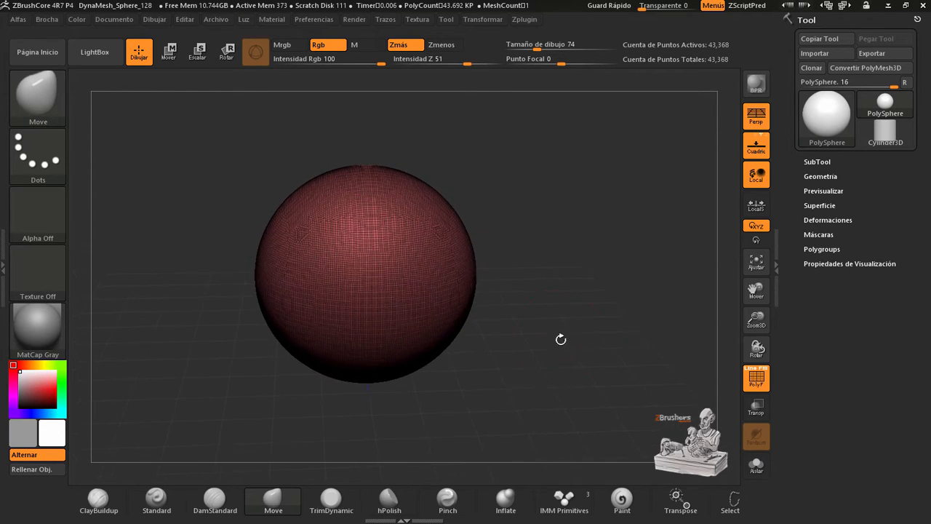
{"action": "left_click", "coordinate": [754, 385]}
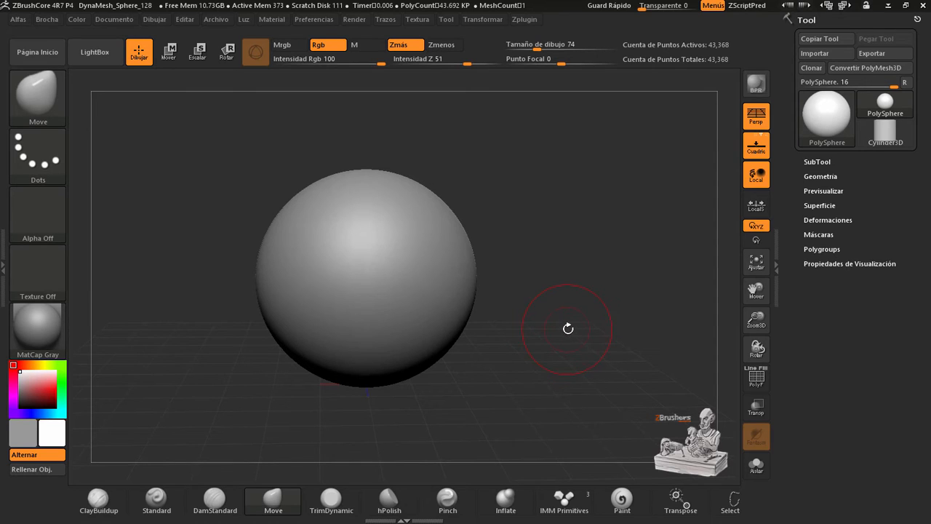
- Switch to the full ZBrush and look through the sections of its Tool palette for comparison
{"action": "mouse_move", "coordinate": [569, 330]}
{"action": "left_mouse_down"}
{"action": "mouse_move", "coordinate": [582, 312]}
{"action": "mouse_move", "coordinate": [580, 345]}
{"action": "left_mouse_up"}
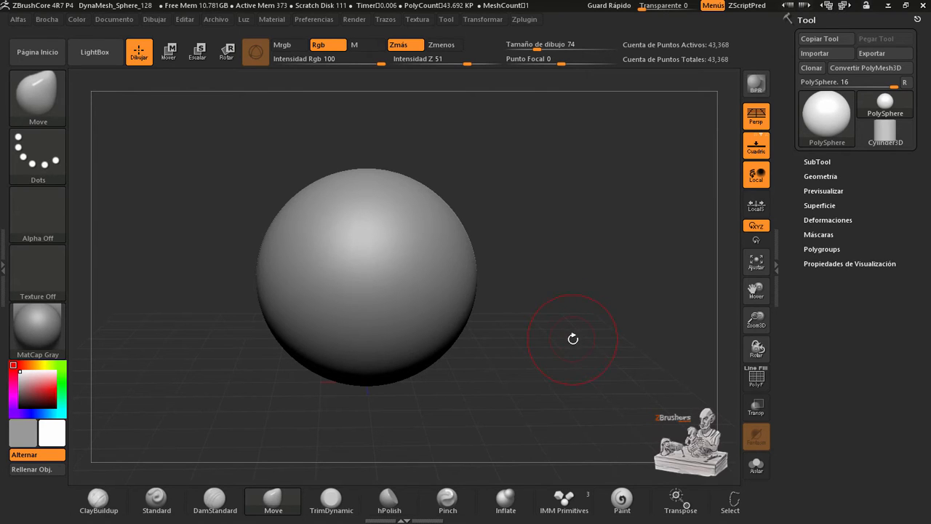
{"action": "left_click_drag", "start_coordinate": [572, 338], "coordinate": [591, 383]}
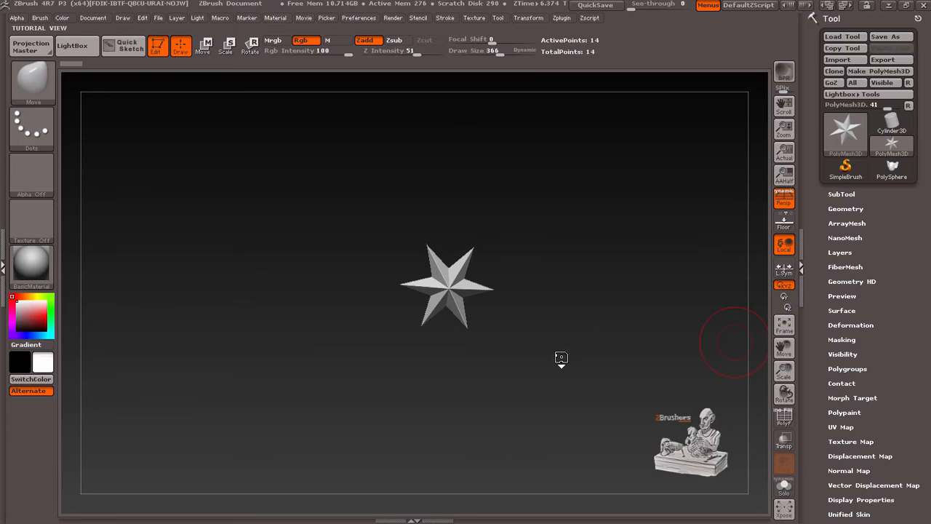
{"action": "left_click_drag", "start_coordinate": [561, 359], "coordinate": [616, 314]}
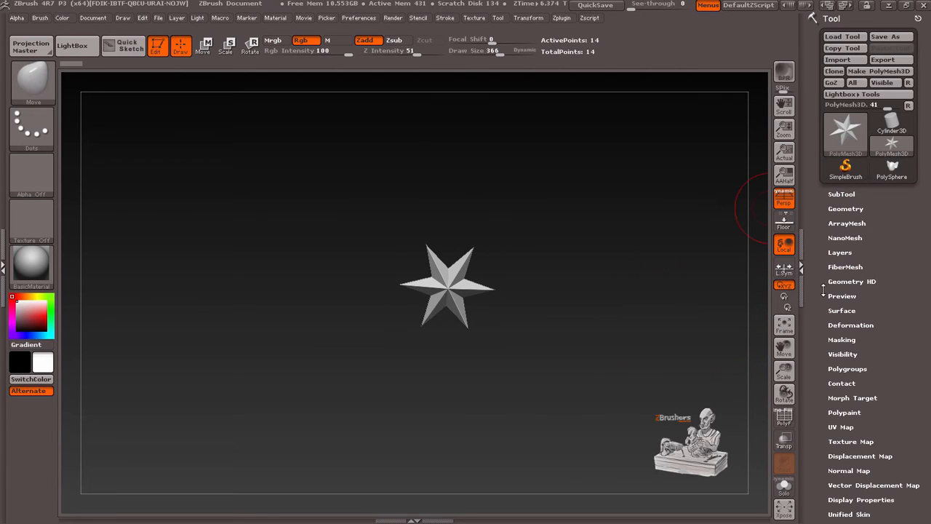
{"action": "mouse_move", "coordinate": [823, 290]}
{"action": "left_mouse_down"}
{"action": "mouse_move", "coordinate": [824, 225]}
{"action": "mouse_move", "coordinate": [837, 204]}
{"action": "mouse_move", "coordinate": [826, 299]}
{"action": "left_mouse_up"}
{"action": "left_click_drag", "start_coordinate": [827, 243], "coordinate": [827, 222]}
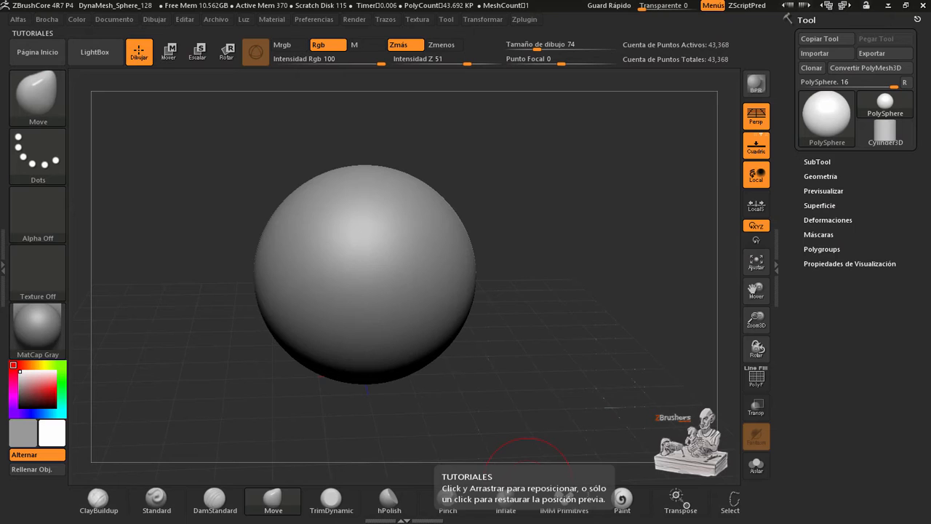
- Switch back to ZBrushCore and expand the Polygroups section to examine its grouping options
{"action": "left_click", "coordinate": [799, 250]}
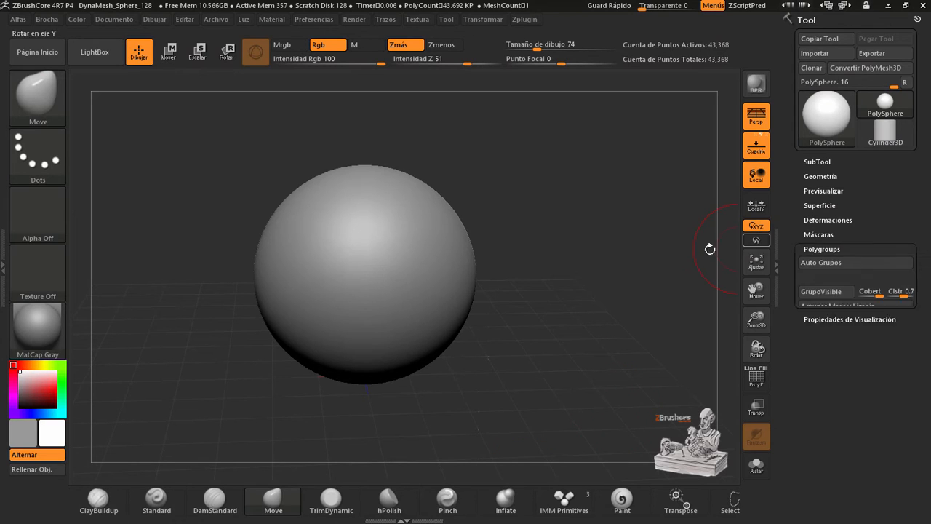
{"action": "mouse_move", "coordinate": [628, 299]}
{"action": "left_mouse_down"}
{"action": "mouse_move", "coordinate": [629, 285]}
{"action": "mouse_move", "coordinate": [630, 314]}
{"action": "mouse_move", "coordinate": [622, 305]}
{"action": "left_mouse_up"}
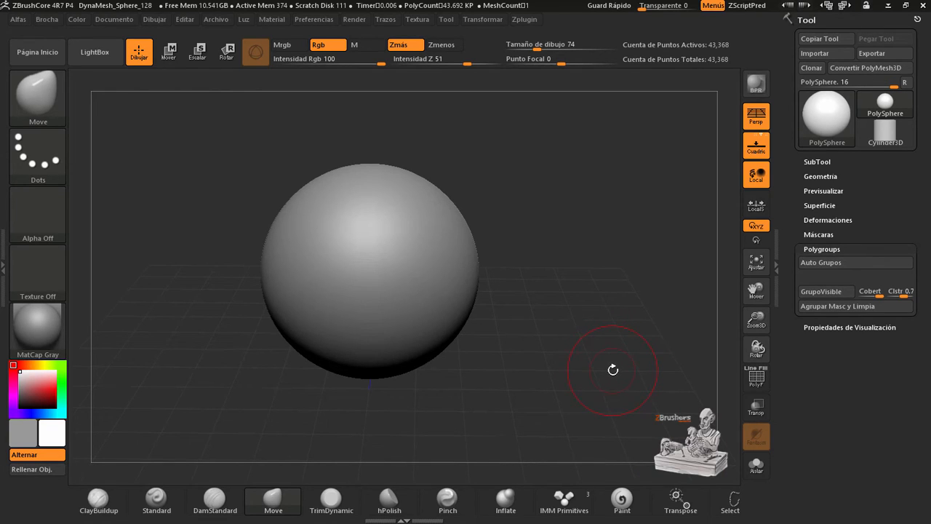
{"action": "mouse_move", "coordinate": [612, 365]}
{"action": "left_mouse_down"}
{"action": "mouse_move", "coordinate": [606, 352]}
{"action": "mouse_move", "coordinate": [621, 366]}
{"action": "left_mouse_up"}
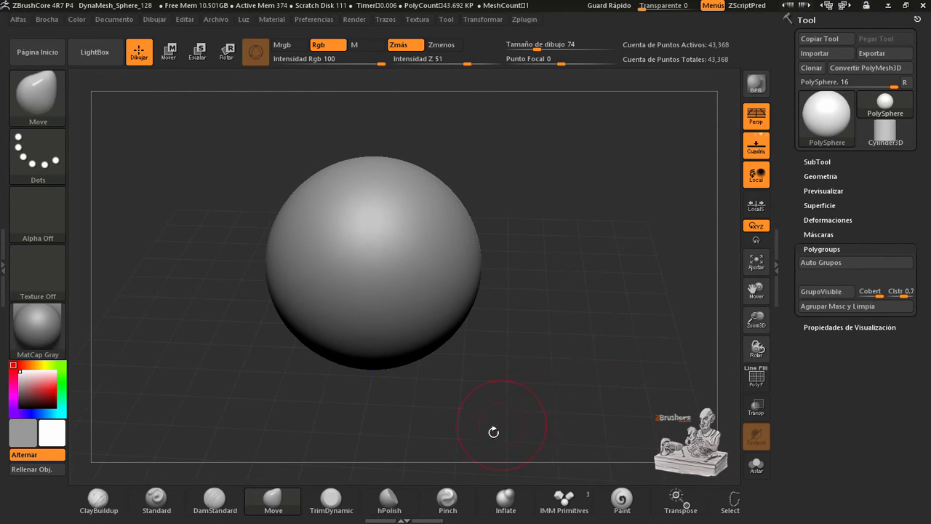
- Open the brush selection in ZBrushCore and in the full ZBrush to compare the available brushes
{"action": "left_click", "coordinate": [49, 97]}
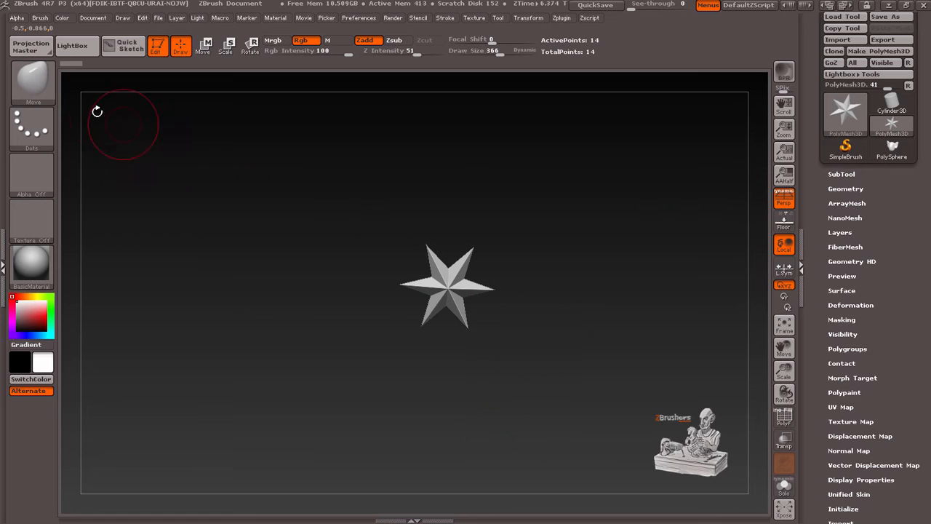
{"action": "left_click", "coordinate": [32, 80]}
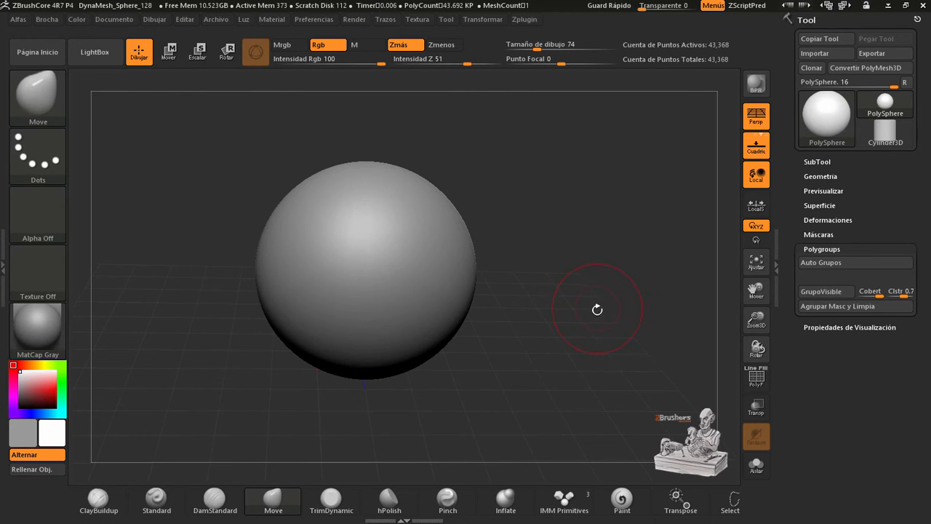
- Set the Move brush's draw size to 104 in ZBrushCore
{"action": "mouse_move", "coordinate": [597, 310]}
{"action": "left_mouse_down"}
{"action": "mouse_move", "coordinate": [602, 322]}
{"action": "mouse_move", "coordinate": [581, 340]}
{"action": "mouse_move", "coordinate": [588, 326]}
{"action": "left_mouse_up"}
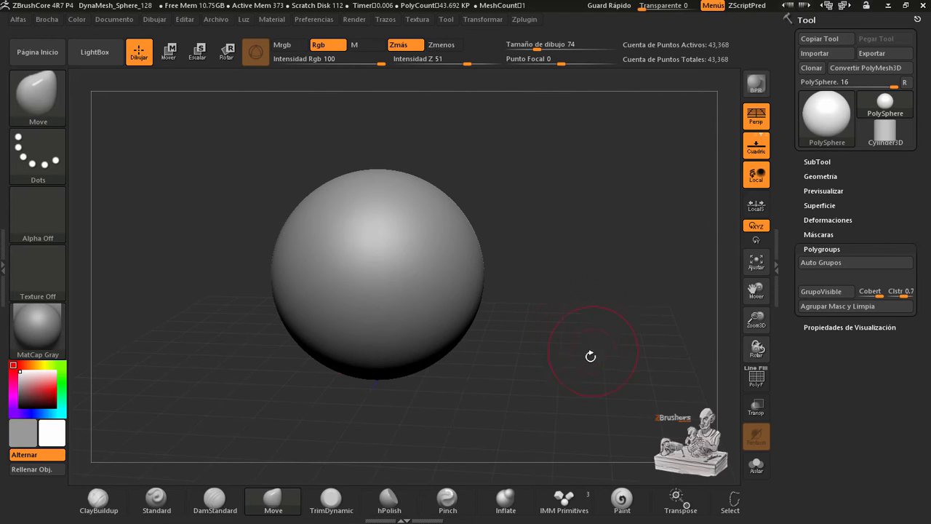
{"action": "mouse_move", "coordinate": [594, 368]}
{"action": "left_mouse_down"}
{"action": "mouse_move", "coordinate": [601, 379]}
{"action": "mouse_move", "coordinate": [599, 343]}
{"action": "mouse_move", "coordinate": [587, 384]}
{"action": "mouse_move", "coordinate": [598, 366]}
{"action": "mouse_move", "coordinate": [587, 331]}
{"action": "left_mouse_up"}
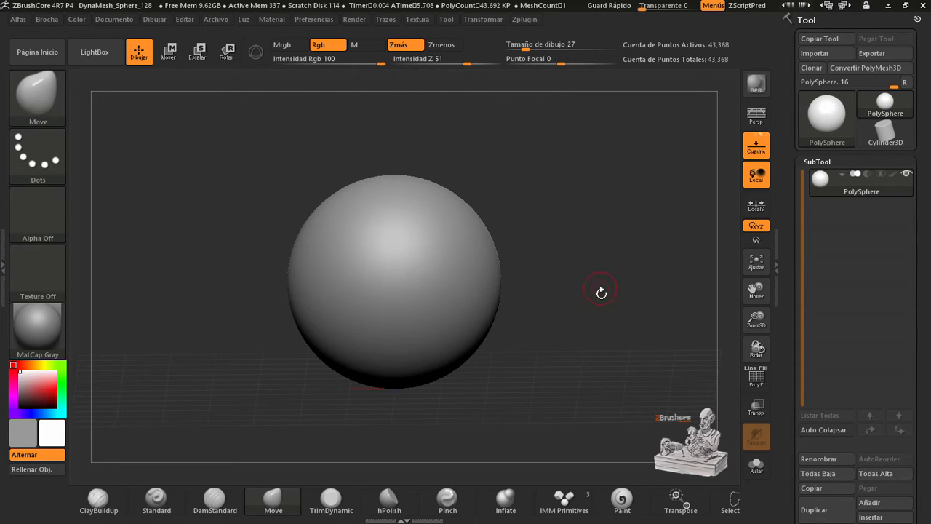
{"action": "key", "text": "space"}
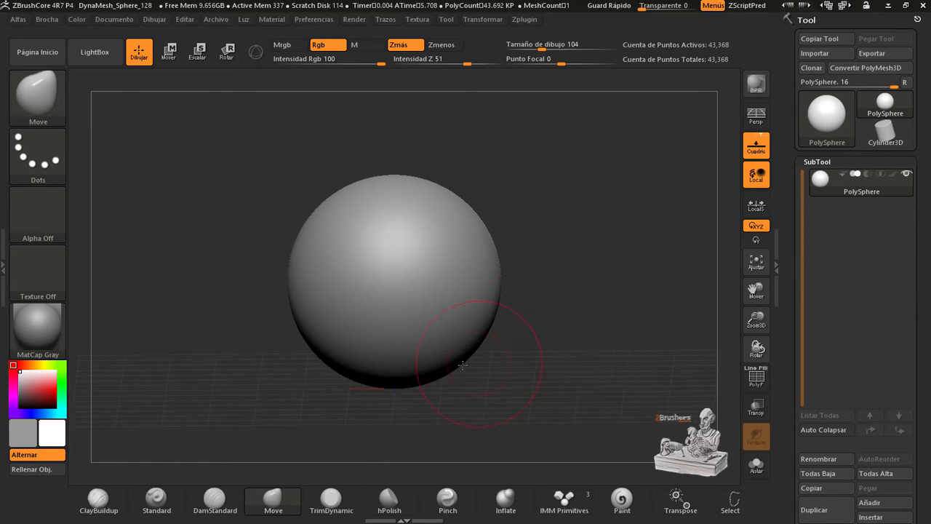
- Push and pull the sphere with the Move brush into a rough, blocky symmetrical head shape
{"action": "left_click_drag", "start_coordinate": [501, 263], "coordinate": [451, 271]}
{"action": "mouse_move", "coordinate": [395, 244]}
{"action": "left_mouse_down"}
{"action": "mouse_move", "coordinate": [408, 217]}
{"action": "mouse_move", "coordinate": [457, 224]}
{"action": "left_mouse_up"}
{"action": "left_click_drag", "start_coordinate": [486, 263], "coordinate": [499, 266]}
{"action": "left_click_drag", "start_coordinate": [486, 321], "coordinate": [500, 329]}
{"action": "left_click_drag", "start_coordinate": [388, 297], "coordinate": [362, 212]}
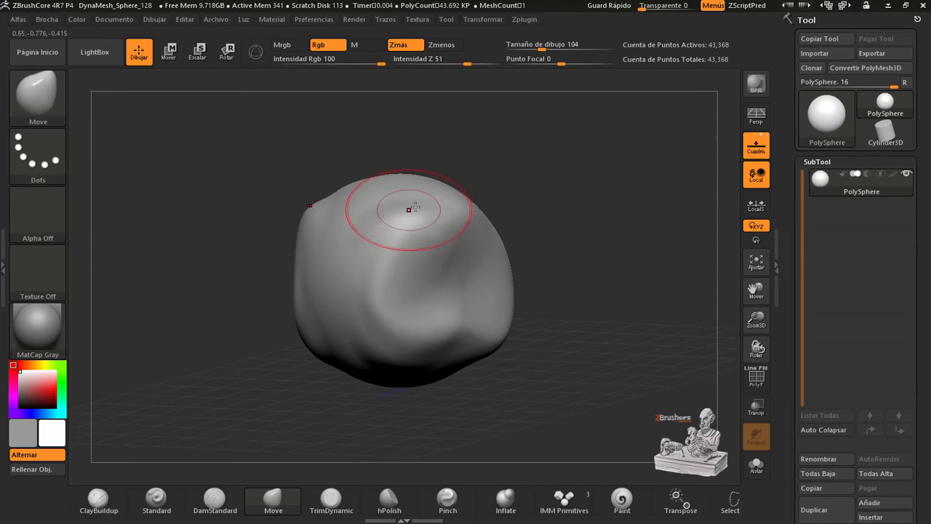
{"action": "left_click_drag", "start_coordinate": [436, 218], "coordinate": [472, 243]}
{"action": "mouse_move", "coordinate": [502, 305]}
{"action": "left_mouse_down"}
{"action": "mouse_move", "coordinate": [526, 366]}
{"action": "mouse_move", "coordinate": [468, 333]}
{"action": "mouse_move", "coordinate": [461, 269]}
{"action": "mouse_move", "coordinate": [398, 345]}
{"action": "left_mouse_up"}
- Carve two symmetrical eye sockets with the ClayBuildup brush at draw size 44, smoothing the surface around them
{"action": "left_click", "coordinate": [98, 500]}
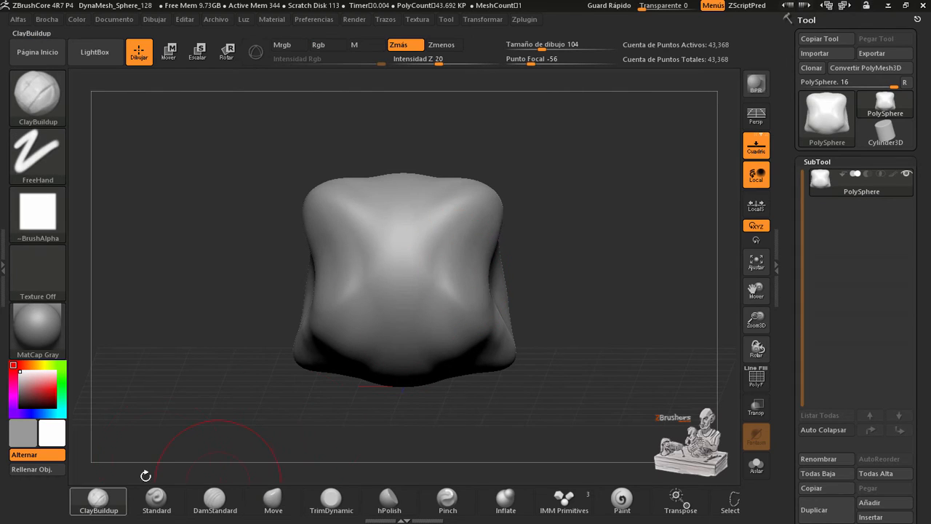
{"action": "mouse_move", "coordinate": [437, 240]}
{"action": "left_mouse_down"}
{"action": "mouse_move", "coordinate": [466, 283]}
{"action": "mouse_move", "coordinate": [445, 270]}
{"action": "mouse_move", "coordinate": [440, 243]}
{"action": "mouse_move", "coordinate": [451, 239]}
{"action": "mouse_move", "coordinate": [445, 266]}
{"action": "mouse_move", "coordinate": [440, 229]}
{"action": "mouse_move", "coordinate": [466, 240]}
{"action": "mouse_move", "coordinate": [441, 291]}
{"action": "left_mouse_up"}
{"action": "key", "text": "space"}
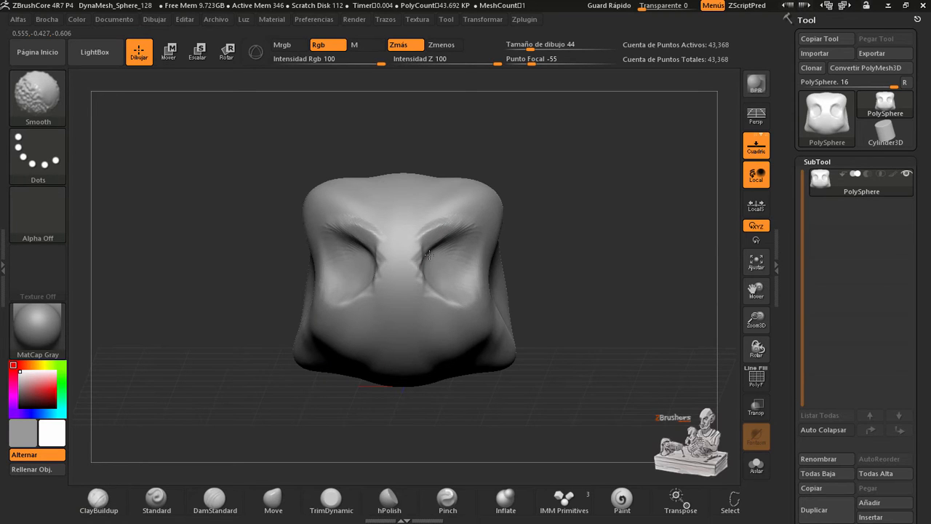
{"action": "left_click_drag", "start_coordinate": [550, 270], "coordinate": [426, 267]}
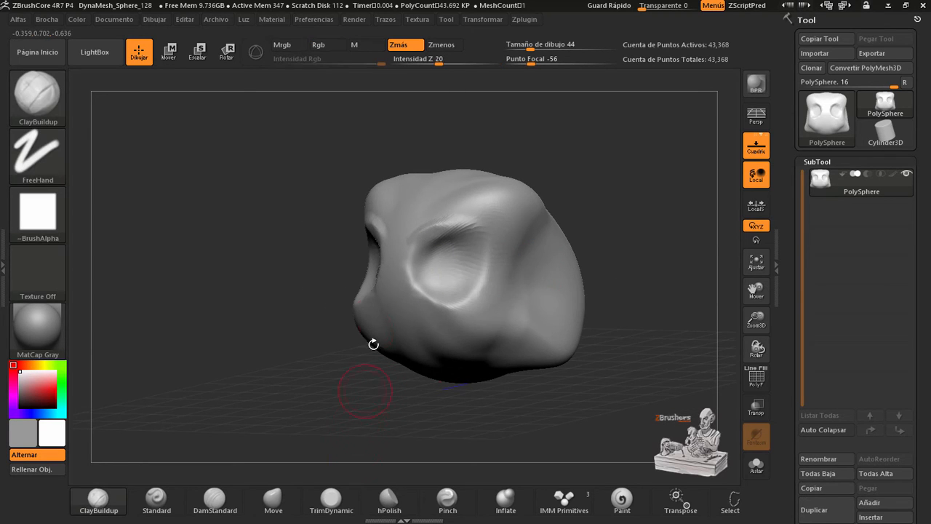
- Insert mirrored sphere eyes into the sockets with the IMM Primitives brush, and clear the mask on the head
{"action": "left_click", "coordinate": [564, 499]}
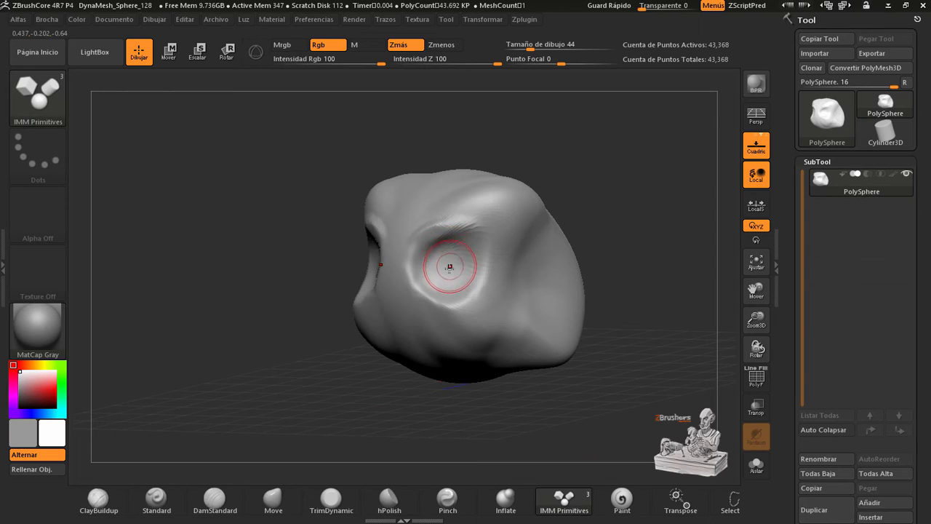
{"action": "left_click_drag", "start_coordinate": [448, 250], "coordinate": [472, 266]}
{"action": "mouse_move", "coordinate": [609, 181]}
{"action": "left_mouse_down"}
{"action": "mouse_move", "coordinate": [604, 215]}
{"action": "mouse_move", "coordinate": [588, 223]}
{"action": "mouse_move", "coordinate": [596, 218]}
{"action": "mouse_move", "coordinate": [583, 153]}
{"action": "left_mouse_up"}
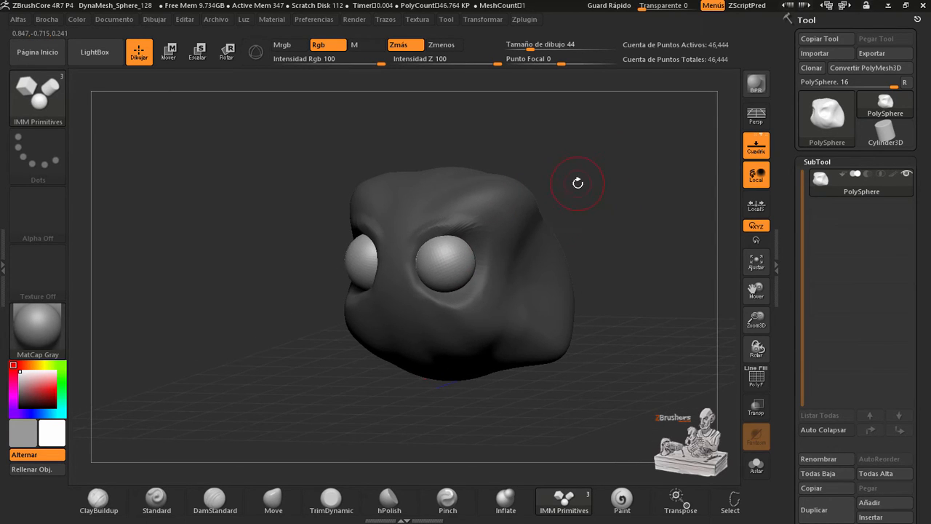
{"action": "left_click_drag", "start_coordinate": [588, 191], "coordinate": [584, 202], "text": "ctrl"}
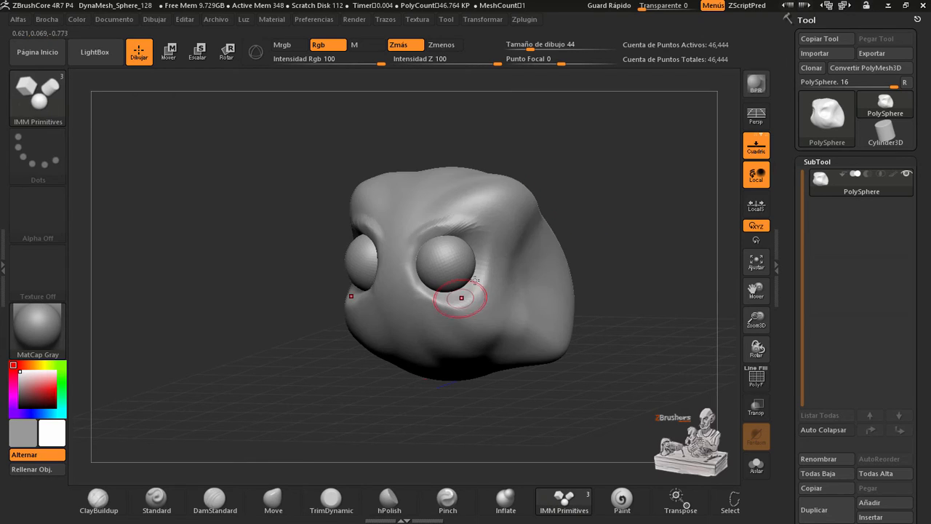
- Smooth the surface around the inserted eyes, and step the undo counter back to 27
{"action": "mouse_move", "coordinate": [457, 228]}
{"action": "left_mouse_down"}
{"action": "mouse_move", "coordinate": [449, 228]}
{"action": "mouse_move", "coordinate": [469, 230]}
{"action": "mouse_move", "coordinate": [476, 286]}
{"action": "mouse_move", "coordinate": [460, 292]}
{"action": "left_mouse_up"}
{"action": "key", "text": "ctrl+z"}
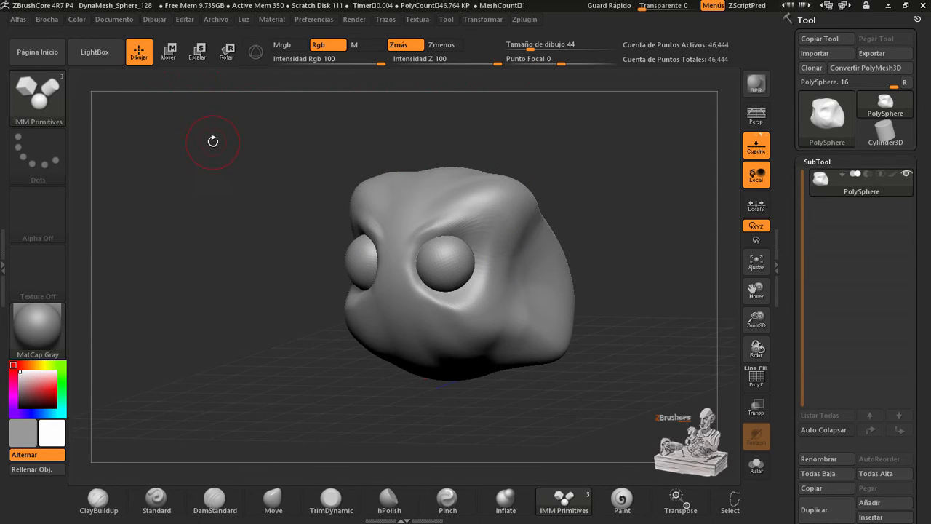
{"action": "left_click", "coordinate": [185, 20]}
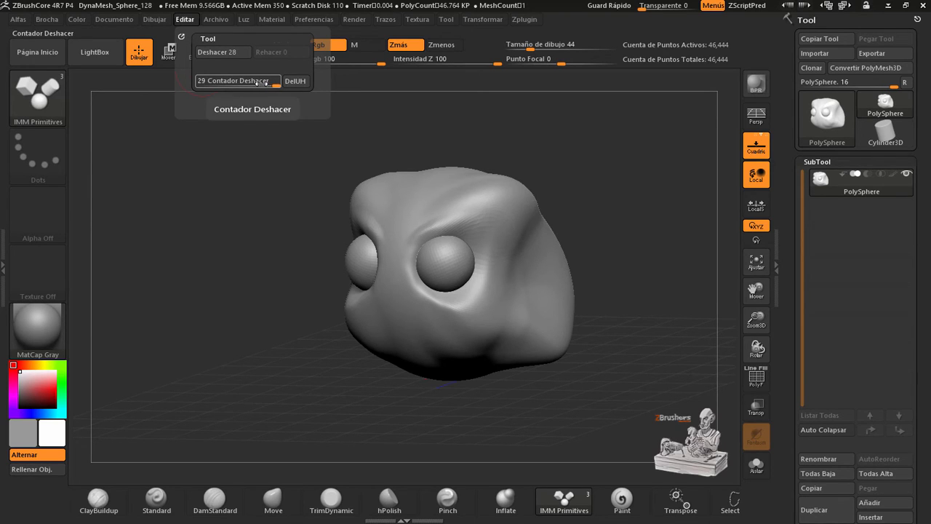
{"action": "mouse_move", "coordinate": [263, 82]}
{"action": "left_mouse_down"}
{"action": "mouse_move", "coordinate": [197, 85]}
{"action": "mouse_move", "coordinate": [270, 86]}
{"action": "left_mouse_up"}
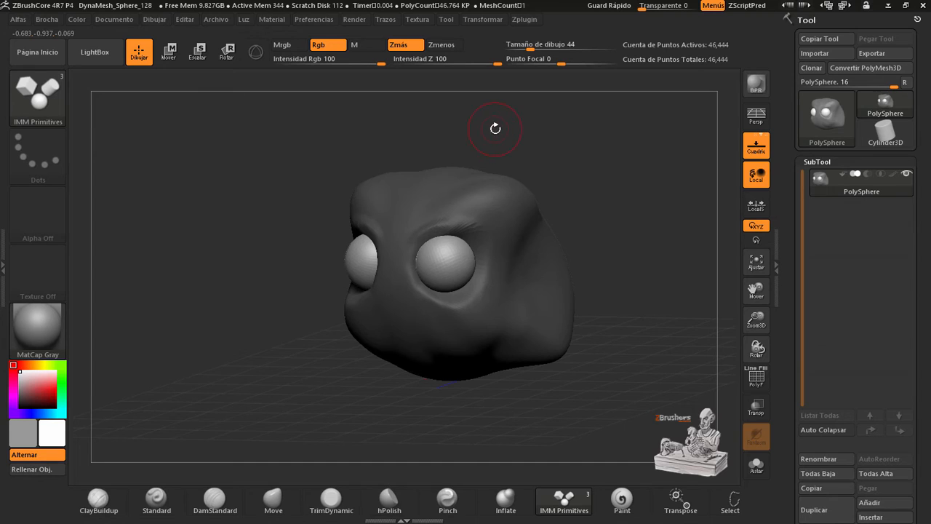
{"action": "left_click_drag", "start_coordinate": [495, 128], "coordinate": [495, 125]}
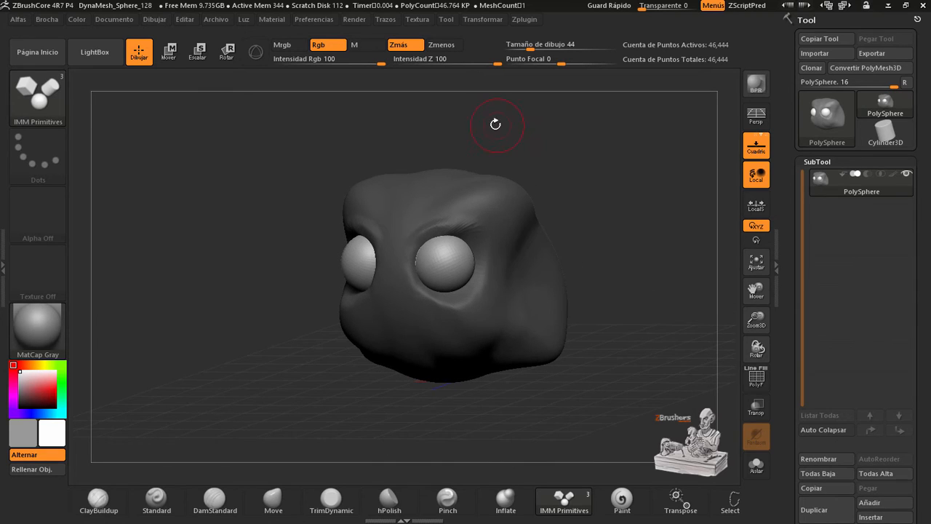
- Add the Contador Deshacer slider to the shelf above the brush intensity settings using interface customization, and turn customization off again
{"action": "left_click", "coordinate": [186, 19]}
{"action": "left_click", "coordinate": [320, 20]}
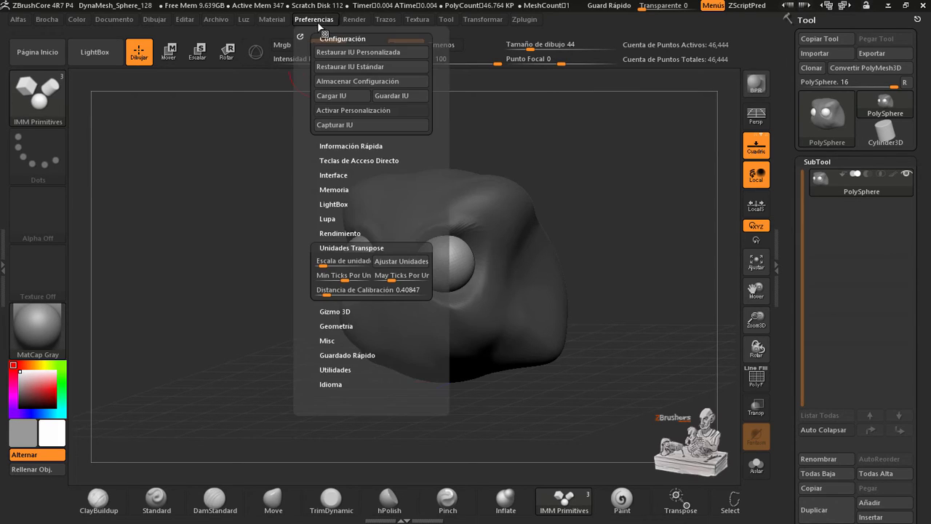
{"action": "left_click", "coordinate": [354, 110]}
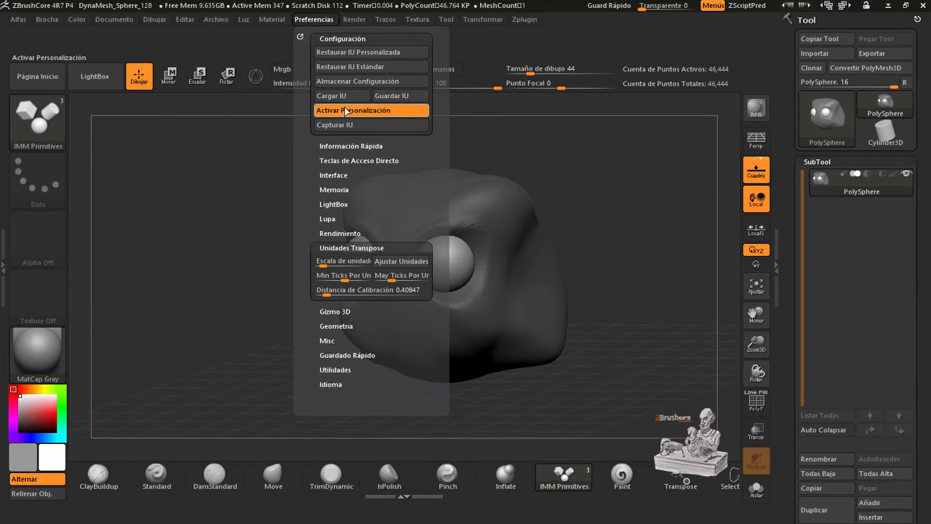
{"action": "left_click", "coordinate": [185, 19]}
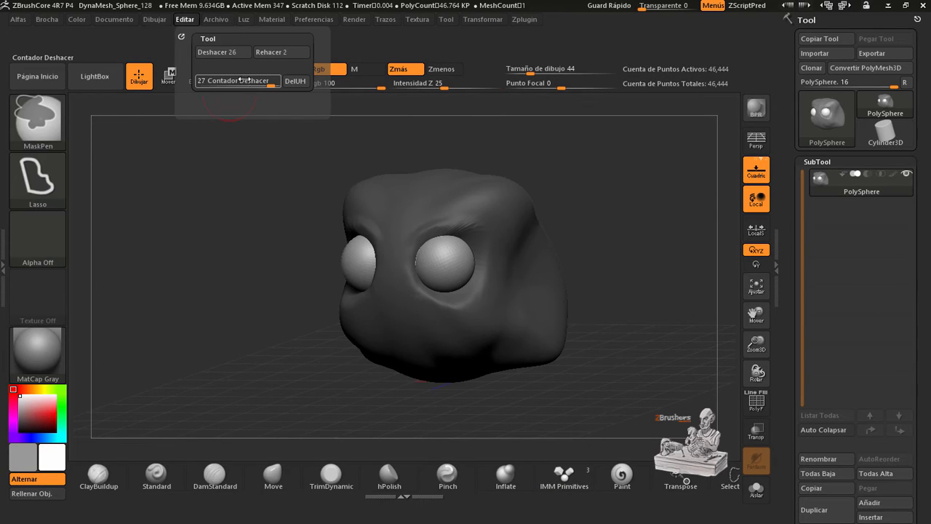
{"action": "left_click_drag", "start_coordinate": [244, 80], "coordinate": [478, 44], "text": "ctrl+alt"}
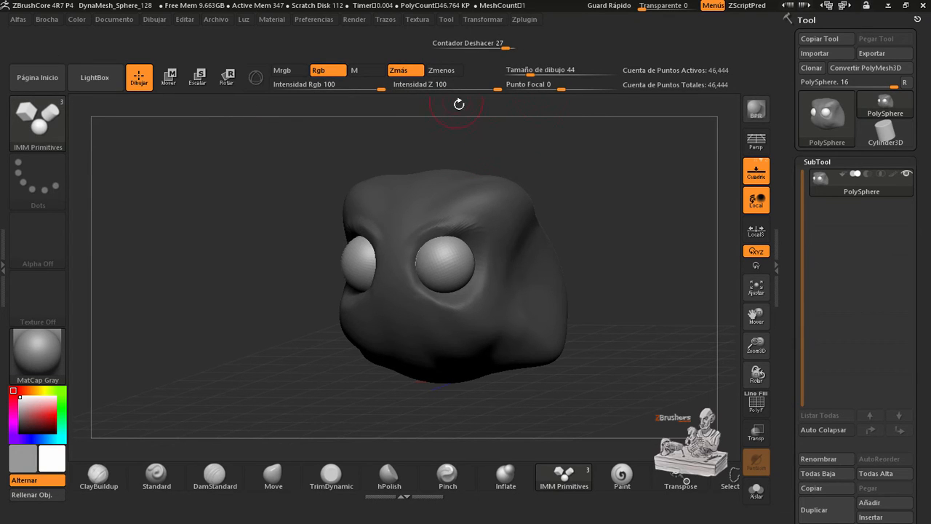
{"action": "left_click", "coordinate": [314, 21]}
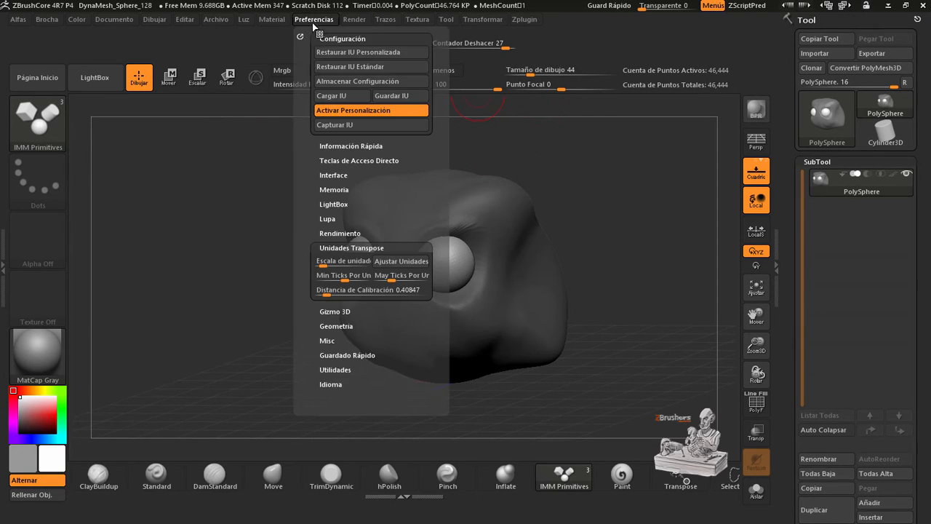
{"action": "left_click", "coordinate": [396, 111]}
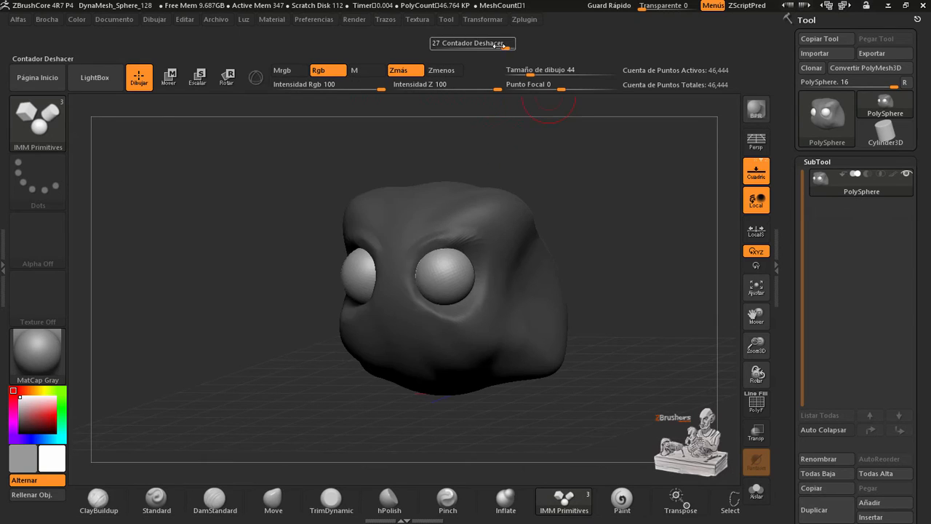
- Set the new Contador Deshacer slider to 25 to step back through the sculpting history
{"action": "mouse_move", "coordinate": [497, 43]}
{"action": "left_mouse_down"}
{"action": "mouse_move", "coordinate": [466, 44]}
{"action": "mouse_move", "coordinate": [492, 43]}
{"action": "left_mouse_up"}
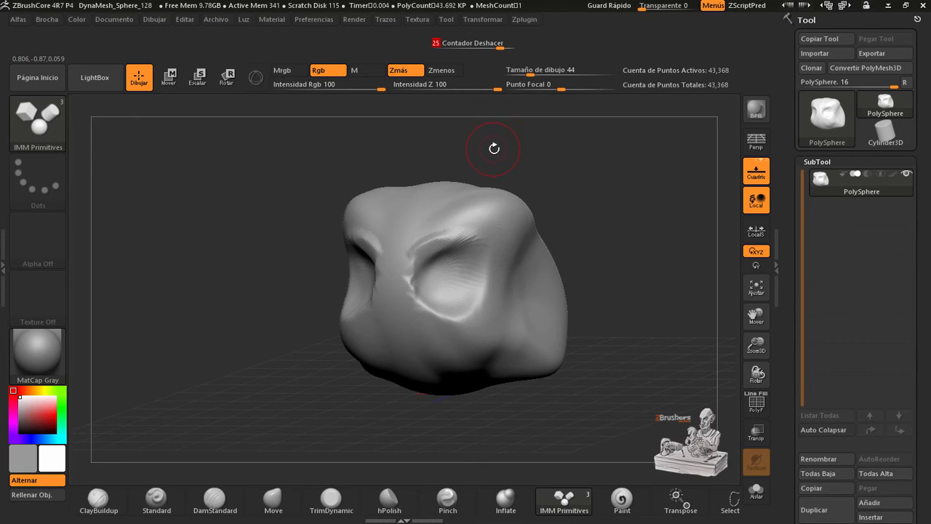
{"action": "left_click_drag", "start_coordinate": [531, 158], "coordinate": [517, 156]}
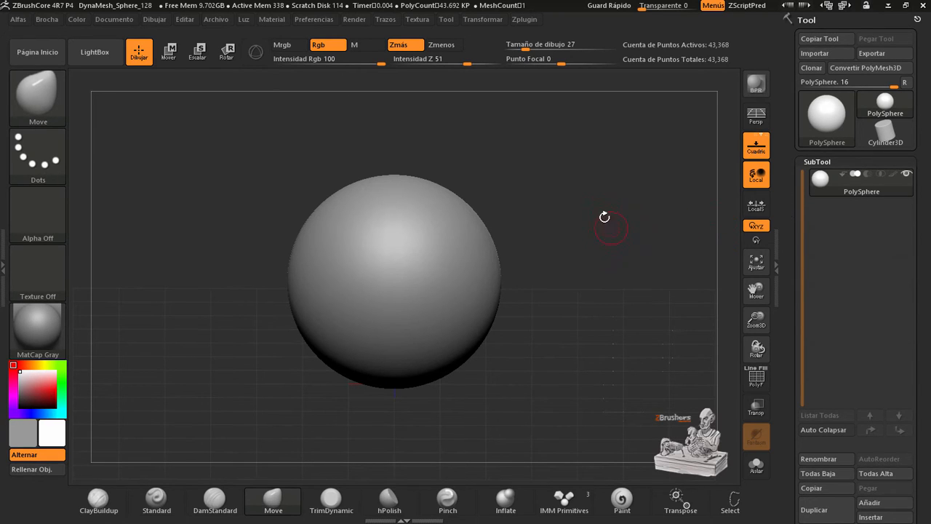
{"action": "left_click", "coordinate": [222, 22]}
{"action": "left_click_drag", "start_coordinate": [666, 325], "coordinate": [641, 308]}
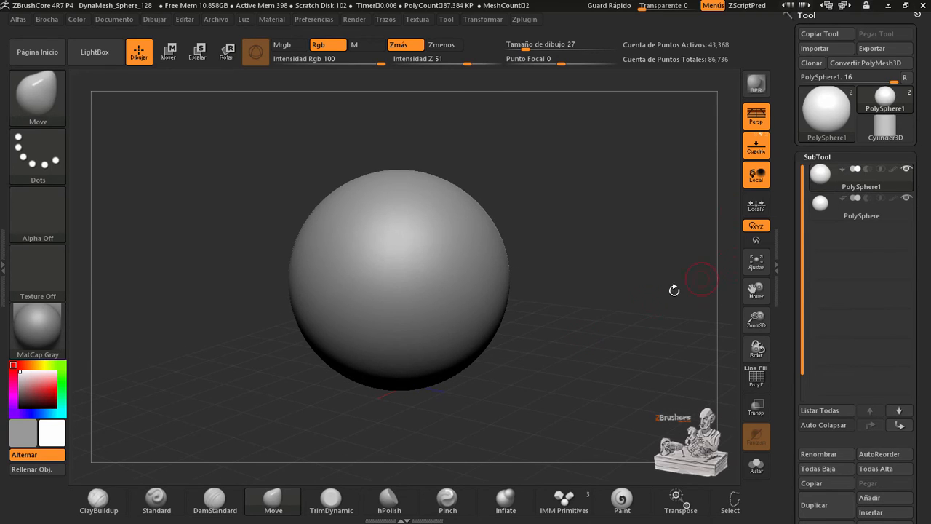
{"action": "left_click_drag", "start_coordinate": [618, 335], "coordinate": [606, 299]}
- Activate Move mode with the Gizmo 3D and shift PolySphere1 along the X axis until it sits beside the other sphere
{"action": "left_click", "coordinate": [169, 51]}
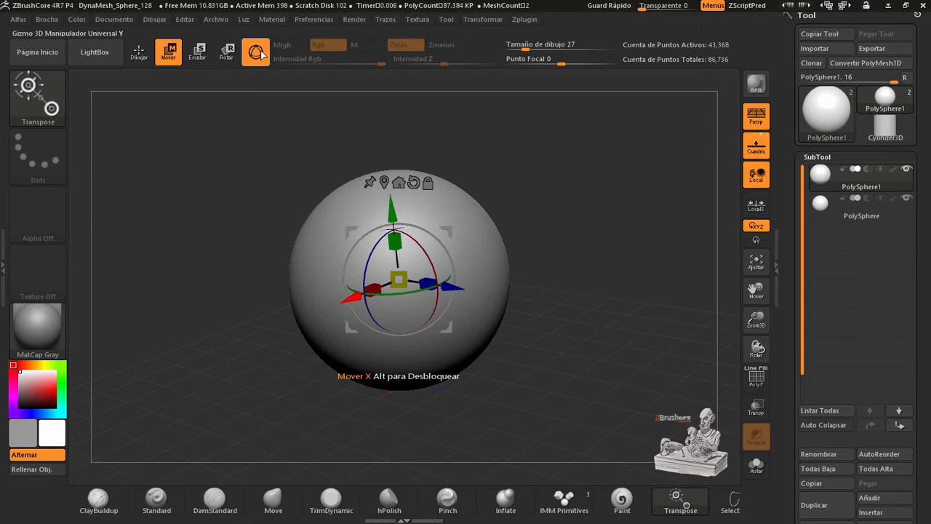
{"action": "left_click_drag", "start_coordinate": [539, 218], "coordinate": [513, 222]}
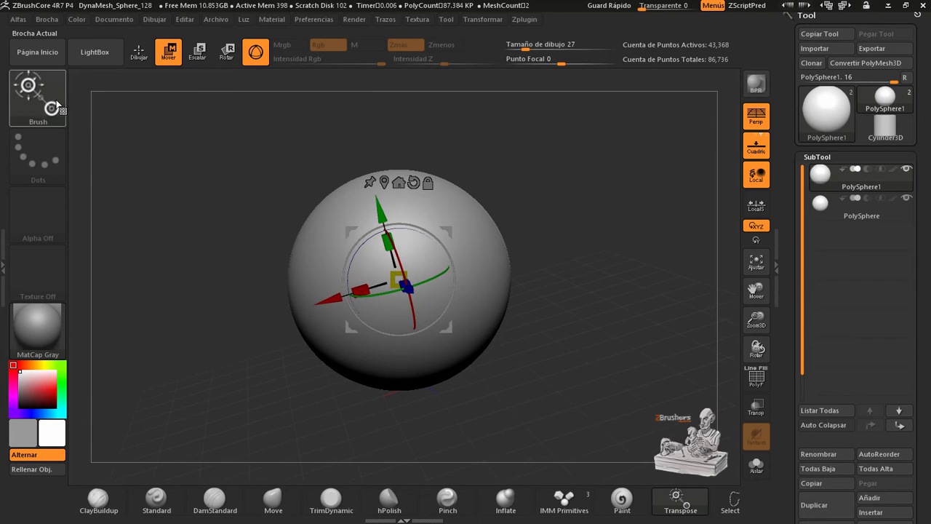
{"action": "left_click_drag", "start_coordinate": [557, 320], "coordinate": [590, 308]}
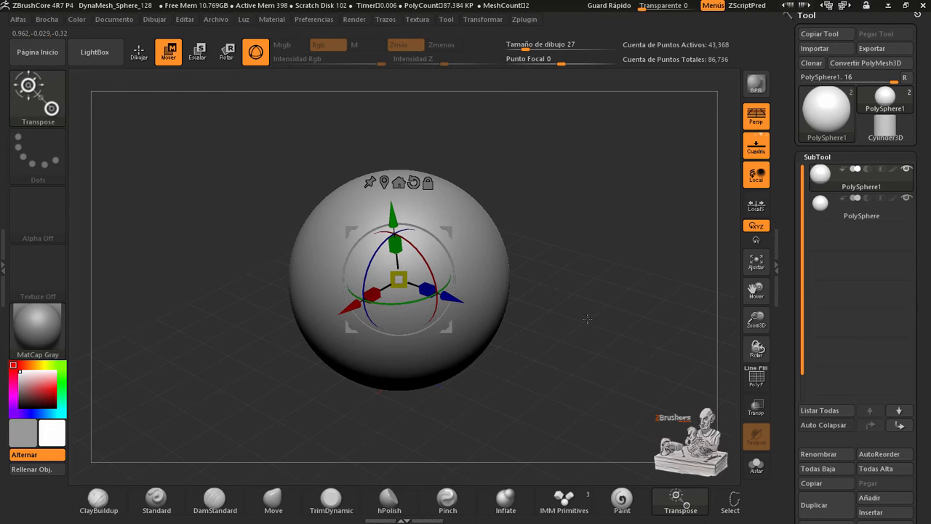
{"action": "left_click_drag", "start_coordinate": [587, 319], "coordinate": [599, 361]}
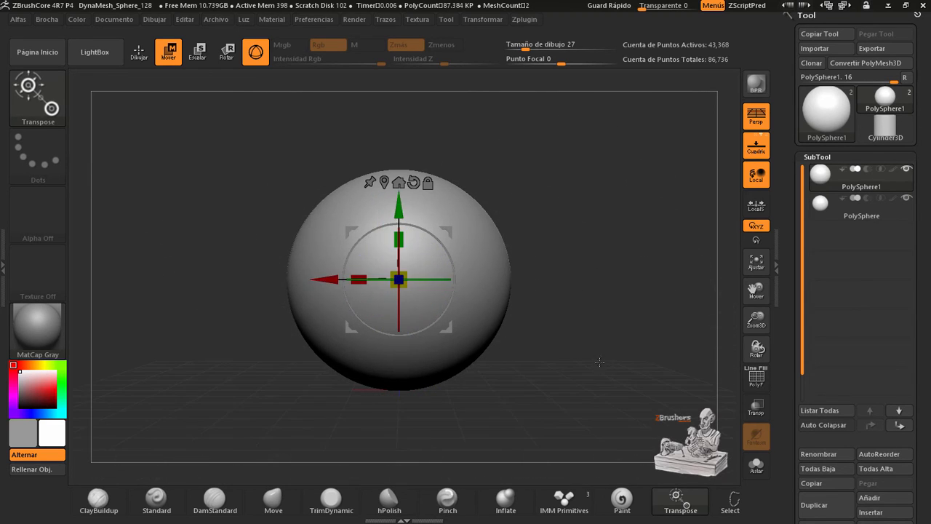
{"action": "left_click_drag", "start_coordinate": [757, 320], "coordinate": [744, 311]}
{"action": "left_click_drag", "start_coordinate": [619, 335], "coordinate": [546, 349], "text": "alt"}
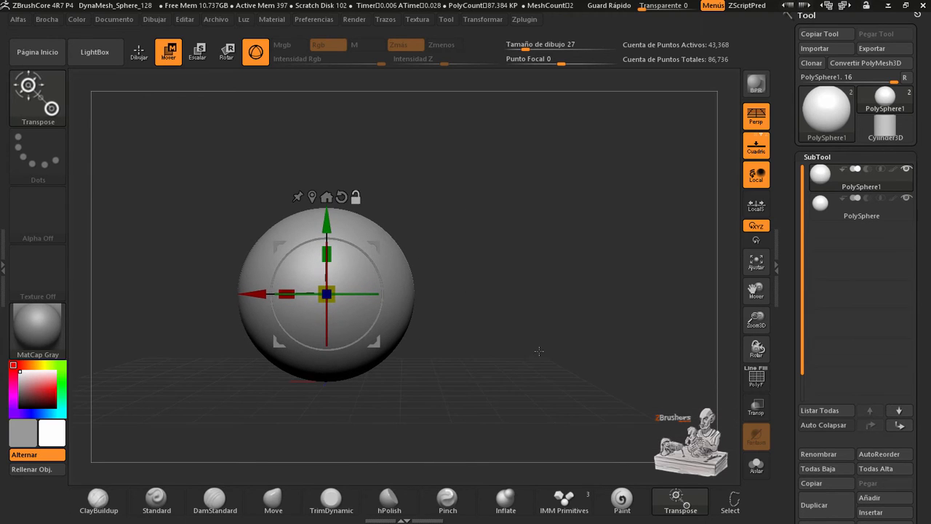
{"action": "left_click_drag", "start_coordinate": [261, 293], "coordinate": [411, 294]}
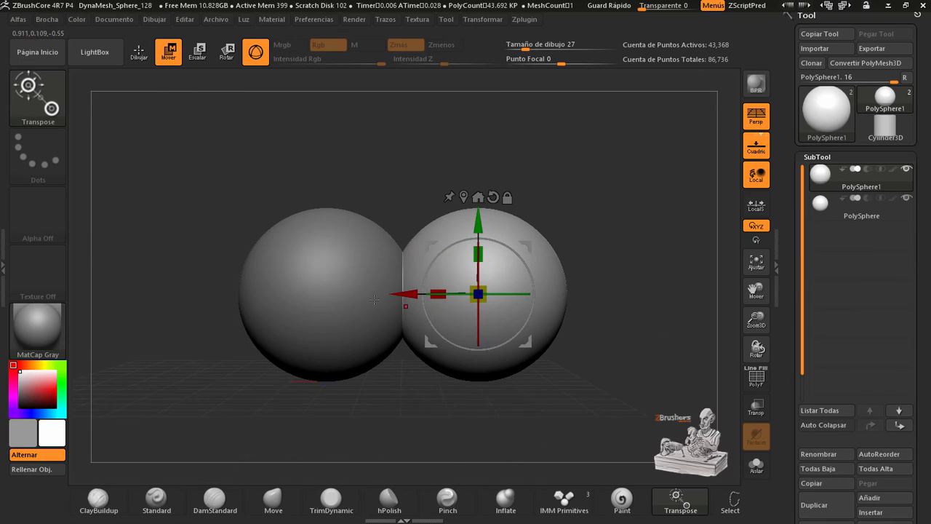
- Make the original PolySphere active and scale it down uniformly with the Gizmo 3D
{"action": "left_click", "coordinate": [364, 261], "text": "alt"}
{"action": "left_click_drag", "start_coordinate": [410, 183], "coordinate": [465, 207]}
{"action": "mouse_move", "coordinate": [328, 294]}
{"action": "left_mouse_down"}
{"action": "mouse_move", "coordinate": [313, 294]}
{"action": "mouse_move", "coordinate": [327, 294]}
{"action": "left_mouse_up"}
{"action": "left_click_drag", "start_coordinate": [554, 185], "coordinate": [579, 195]}
- Make PolySphere1 active and flatten it into an ellipsoid by scaling it along the Y axis
{"action": "left_click", "coordinate": [512, 234], "text": "alt"}
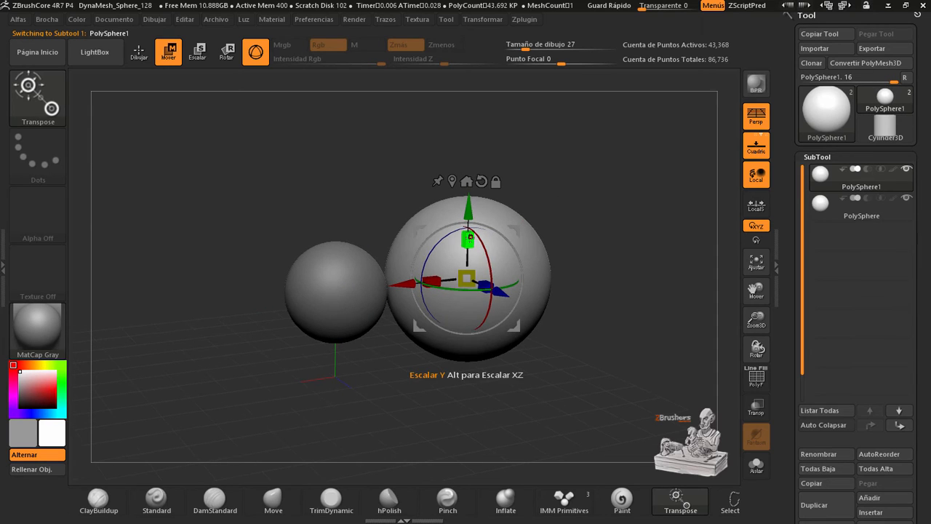
{"action": "left_click_drag", "start_coordinate": [467, 238], "coordinate": [469, 267]}
{"action": "left_click_drag", "start_coordinate": [616, 344], "coordinate": [619, 372]}
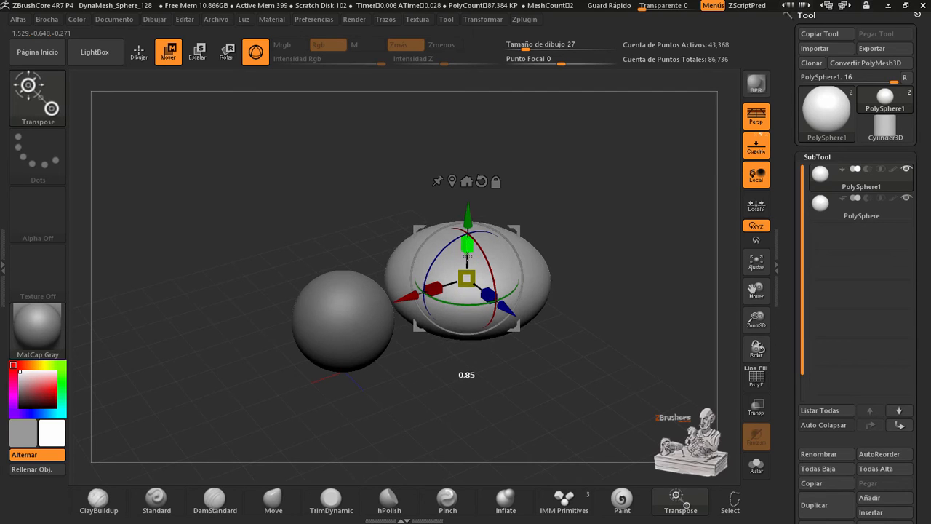
{"action": "left_click_drag", "start_coordinate": [467, 256], "coordinate": [497, 270]}
{"action": "left_click_drag", "start_coordinate": [515, 198], "coordinate": [595, 338]}
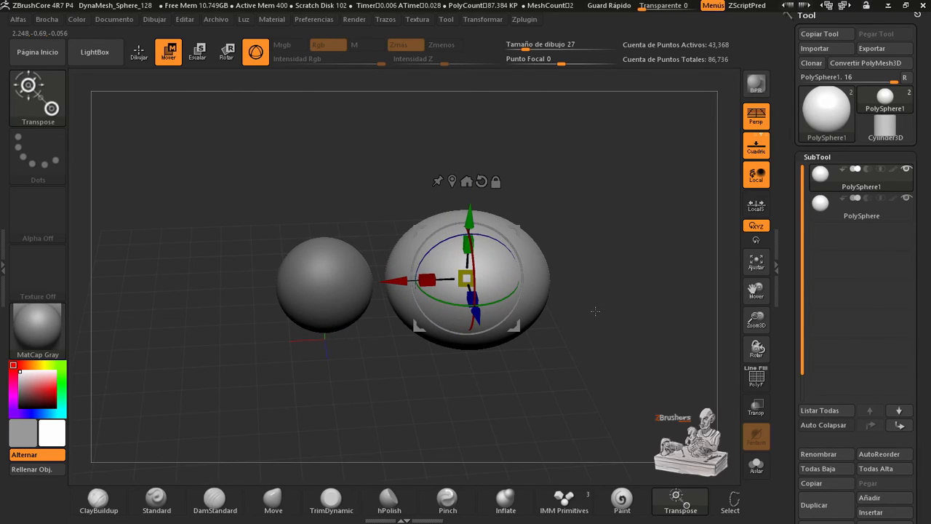
{"action": "mouse_move", "coordinate": [603, 330]}
{"action": "left_mouse_down"}
{"action": "mouse_move", "coordinate": [622, 362]}
{"action": "mouse_move", "coordinate": [608, 347]}
{"action": "left_mouse_up"}
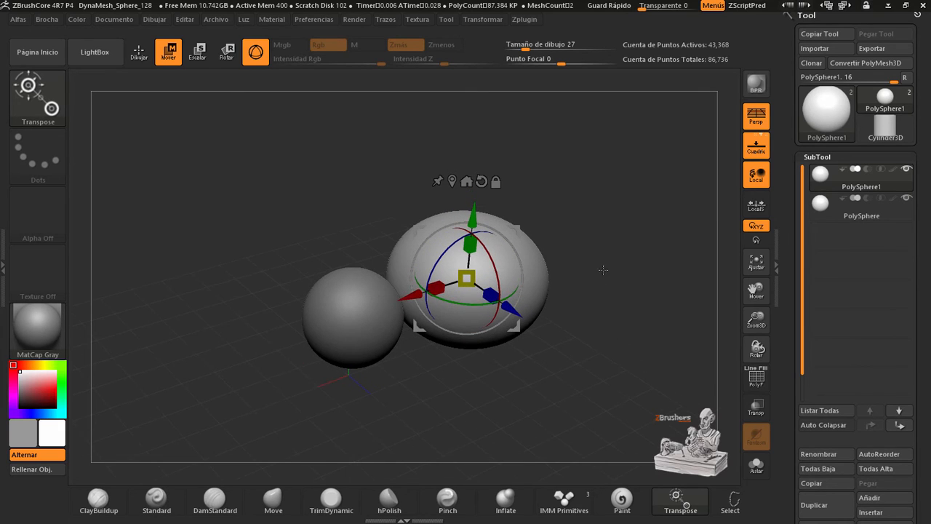
- Switch from the Gizmo 3D to the Transpose line and examine its axis handles on the ellipsoid from several angles
{"action": "left_click", "coordinate": [255, 53]}
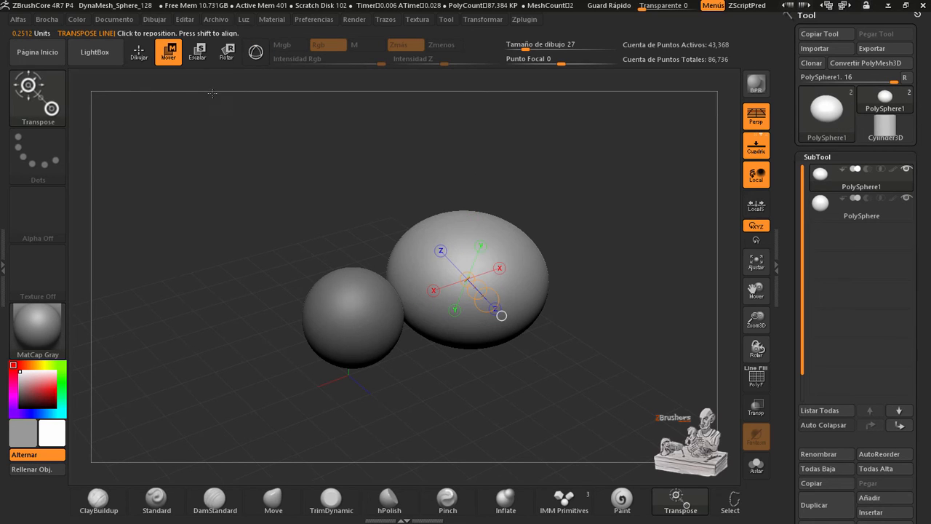
{"action": "left_click_drag", "start_coordinate": [586, 367], "coordinate": [611, 397]}
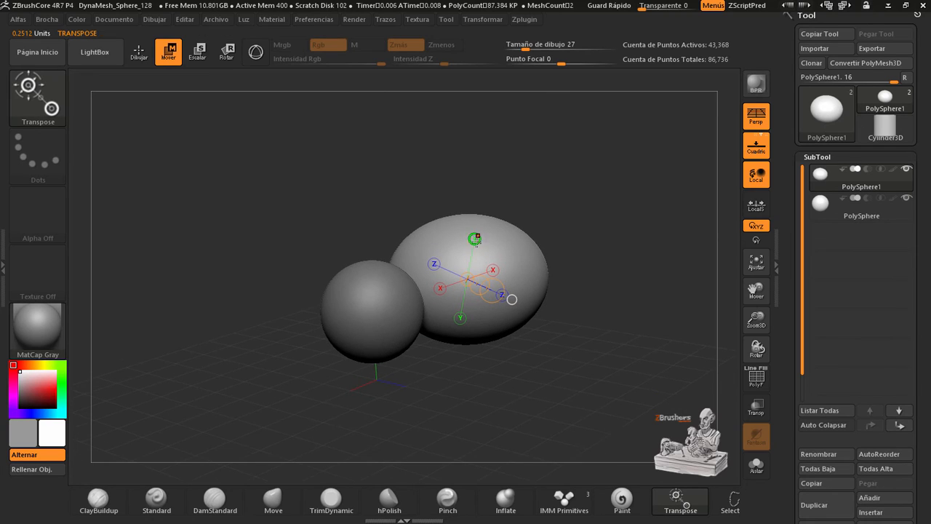
{"action": "left_click_drag", "start_coordinate": [578, 304], "coordinate": [557, 343]}
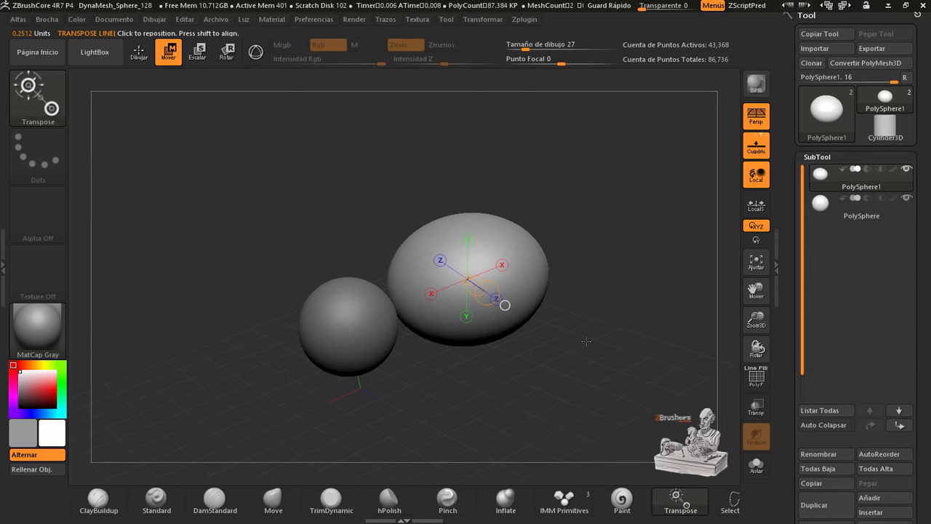
{"action": "left_click_drag", "start_coordinate": [585, 356], "coordinate": [579, 366]}
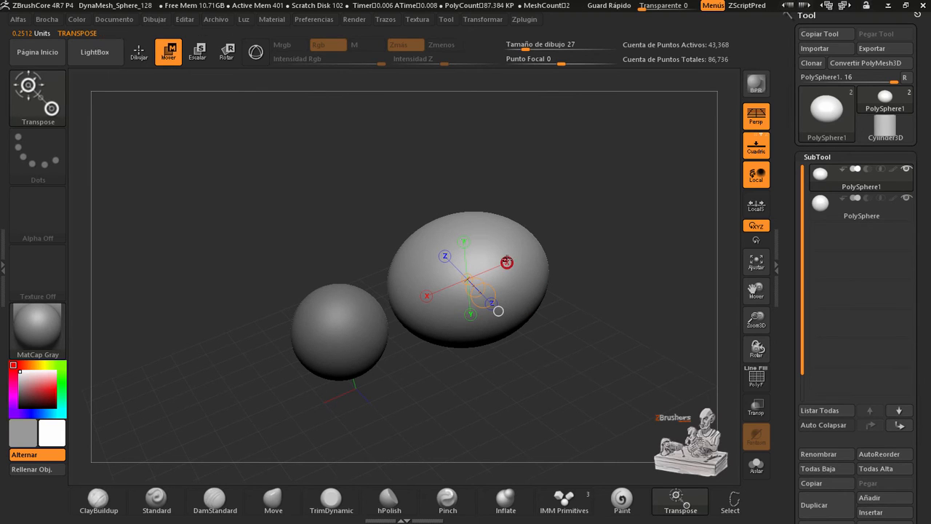
{"action": "left_click_drag", "start_coordinate": [569, 346], "coordinate": [538, 294]}
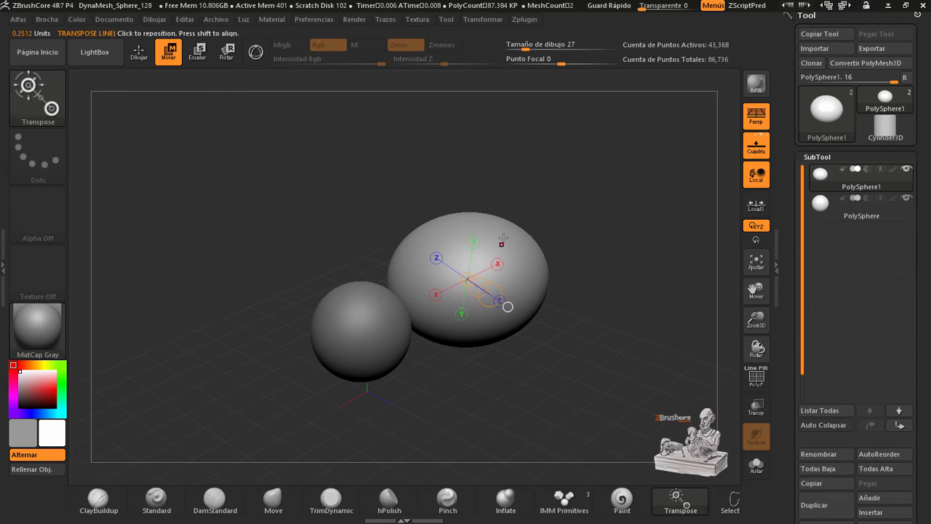
- Turn off perspective and lengthen the ellipsoid along Z, with the small sphere placed at its front end
{"action": "left_click_drag", "start_coordinate": [591, 351], "coordinate": [710, 181]}
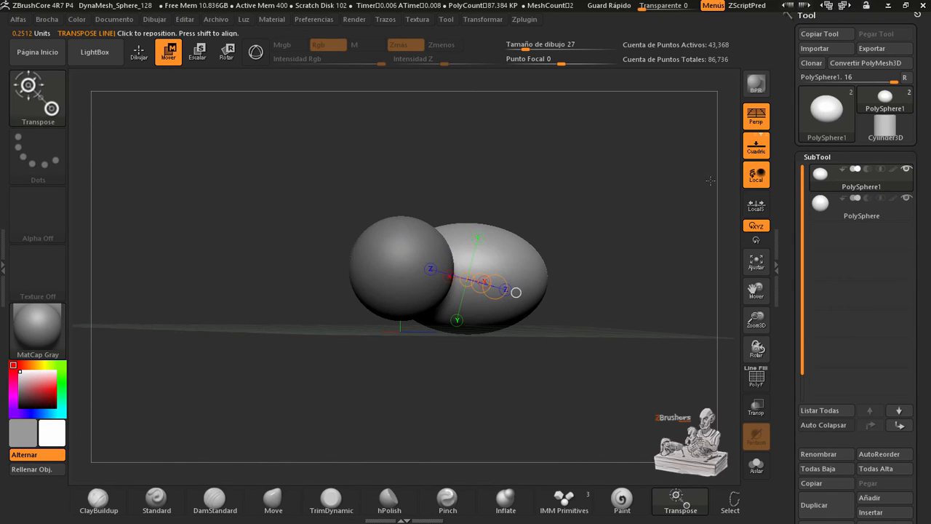
{"action": "left_click", "coordinate": [756, 123]}
{"action": "left_click_drag", "start_coordinate": [623, 266], "coordinate": [638, 262], "text": "shift"}
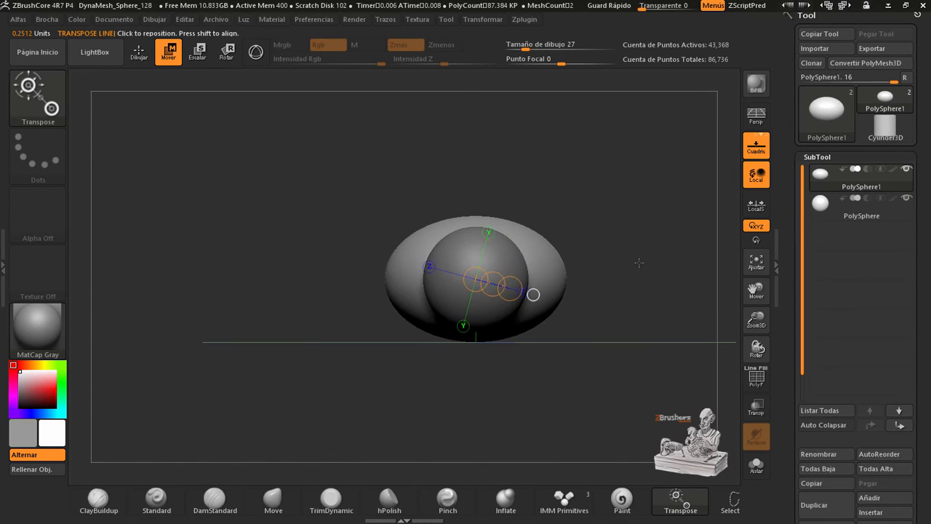
{"action": "left_click_drag", "start_coordinate": [631, 309], "coordinate": [543, 323], "text": "alt"}
{"action": "left_click_drag", "start_coordinate": [446, 254], "coordinate": [545, 283], "text": "shift"}
{"action": "left_click_drag", "start_coordinate": [543, 336], "coordinate": [529, 405]}
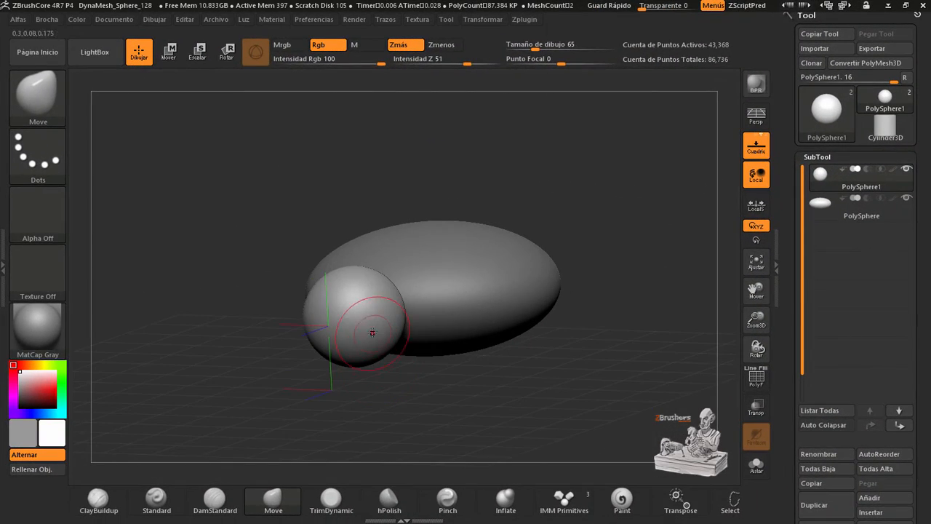
- Stretch the small sphere PolySphere1 into an elongated head with the Move brush at a draw size of about 172
{"action": "key", "text": "space"}
{"action": "left_click_drag", "start_coordinate": [388, 312], "coordinate": [409, 312]}
{"action": "left_click_drag", "start_coordinate": [393, 396], "coordinate": [305, 393], "text": "shift"}
{"action": "left_click_drag", "start_coordinate": [351, 335], "coordinate": [332, 333]}
{"action": "left_click_drag", "start_coordinate": [382, 368], "coordinate": [379, 349]}
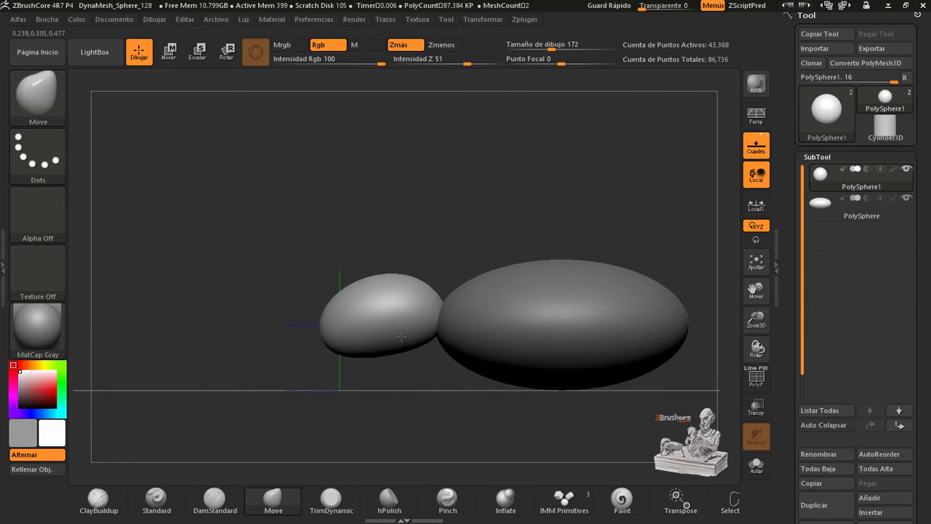
{"action": "key", "text": "space"}
{"action": "mouse_move", "coordinate": [409, 312]}
{"action": "left_mouse_down"}
{"action": "mouse_move", "coordinate": [392, 312]}
{"action": "mouse_move", "coordinate": [401, 312]}
{"action": "left_mouse_up"}
{"action": "key", "text": "space"}
{"action": "left_click_drag", "start_coordinate": [402, 336], "coordinate": [403, 345]}
{"action": "left_click_drag", "start_coordinate": [338, 296], "coordinate": [344, 301]}
- Shape the top of the head and draw its back into a neck with the Move brush, reducing the draw size to 90
{"action": "mouse_move", "coordinate": [313, 382]}
{"action": "left_mouse_down"}
{"action": "mouse_move", "coordinate": [396, 385]}
{"action": "mouse_move", "coordinate": [379, 400]}
{"action": "left_mouse_up"}
{"action": "key", "text": "space"}
{"action": "left_click_drag", "start_coordinate": [365, 313], "coordinate": [362, 313]}
{"action": "left_click_drag", "start_coordinate": [372, 274], "coordinate": [367, 272]}
{"action": "mouse_move", "coordinate": [436, 407]}
{"action": "left_mouse_down"}
{"action": "mouse_move", "coordinate": [408, 367]}
{"action": "mouse_move", "coordinate": [397, 371]}
{"action": "left_mouse_up"}
{"action": "key", "text": "space"}
{"action": "mouse_move", "coordinate": [333, 275]}
{"action": "left_mouse_down"}
{"action": "mouse_move", "coordinate": [317, 275]}
{"action": "mouse_move", "coordinate": [341, 322]}
{"action": "mouse_move", "coordinate": [458, 210]}
{"action": "mouse_move", "coordinate": [407, 276]}
{"action": "mouse_move", "coordinate": [411, 267]}
{"action": "left_mouse_up"}
{"action": "key", "text": "space"}
{"action": "left_click_drag", "start_coordinate": [440, 312], "coordinate": [419, 319]}
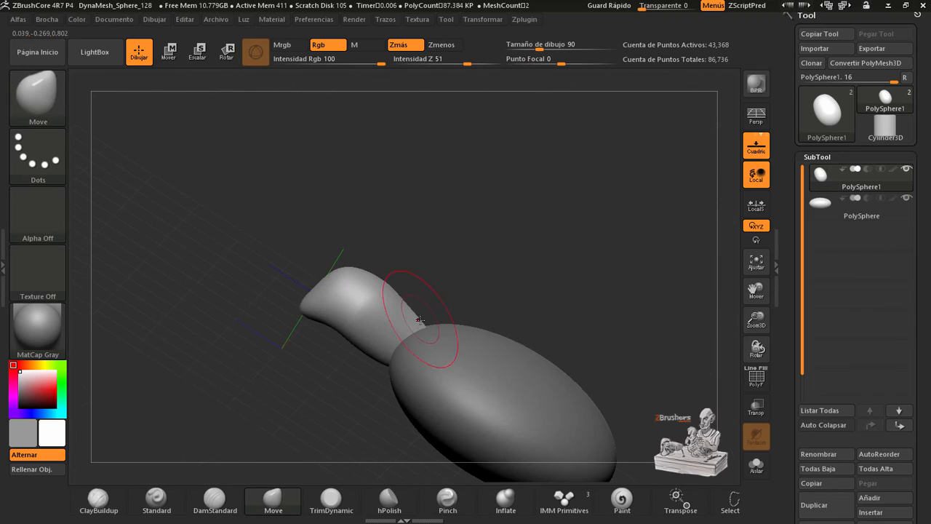
- Set the masking stroke to Lasso and mask the underside of the head in side view
{"action": "mouse_move", "coordinate": [458, 276]}
{"action": "left_mouse_down", "text": "shift"}
{"action": "mouse_move", "coordinate": [342, 305]}
{"action": "mouse_move", "coordinate": [349, 300]}
{"action": "left_mouse_up", "text": "shift"}
{"action": "key", "text": "r"}
{"action": "key", "text": "q"}
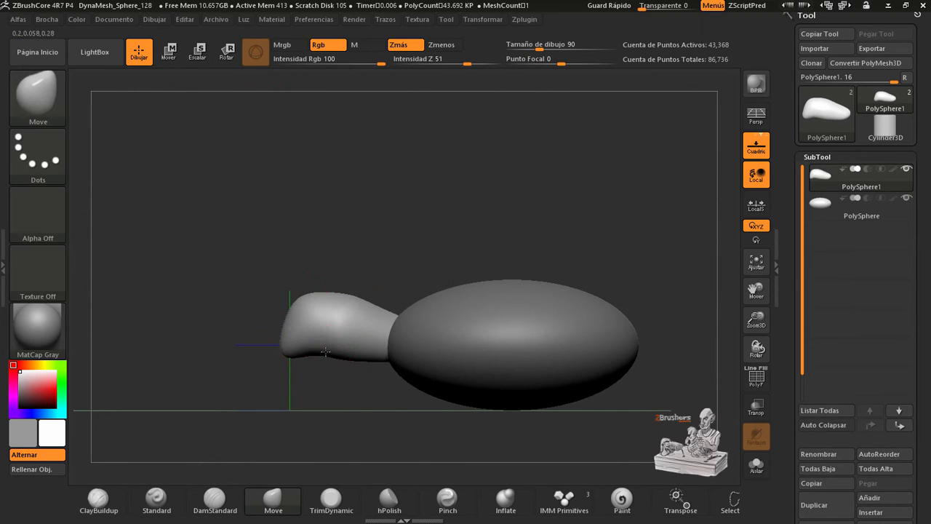
{"action": "left_click", "coordinate": [38, 155], "text": "ctrl"}
{"action": "left_click", "coordinate": [228, 192], "text": "ctrl"}
{"action": "mouse_move", "coordinate": [287, 372]}
{"action": "left_mouse_down", "text": "ctrl"}
{"action": "mouse_move", "coordinate": [301, 391]}
{"action": "mouse_move", "coordinate": [312, 385]}
{"action": "left_mouse_up", "text": "ctrl"}
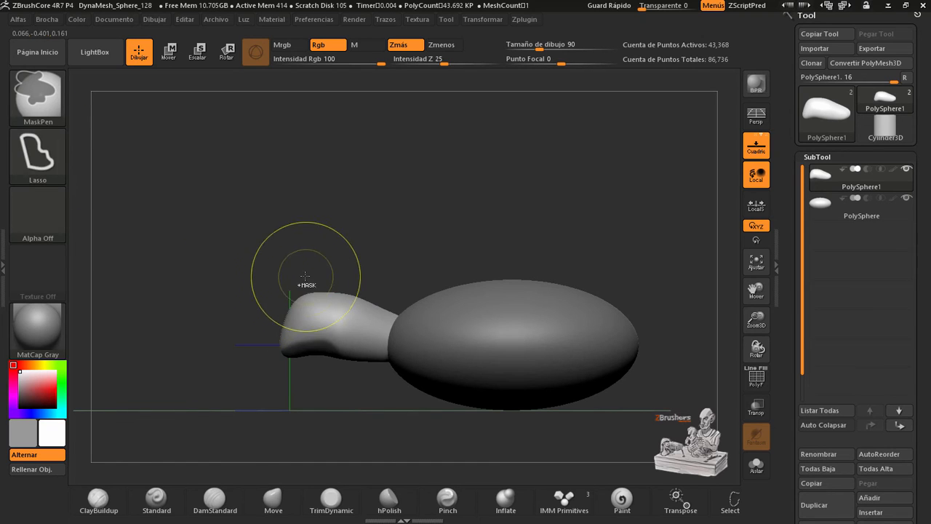
- Pull the front of the head forward and down into a beak with the Move brush at draw size 124
{"action": "key", "text": "space"}
{"action": "left_click_drag", "start_coordinate": [313, 273], "coordinate": [319, 271]}
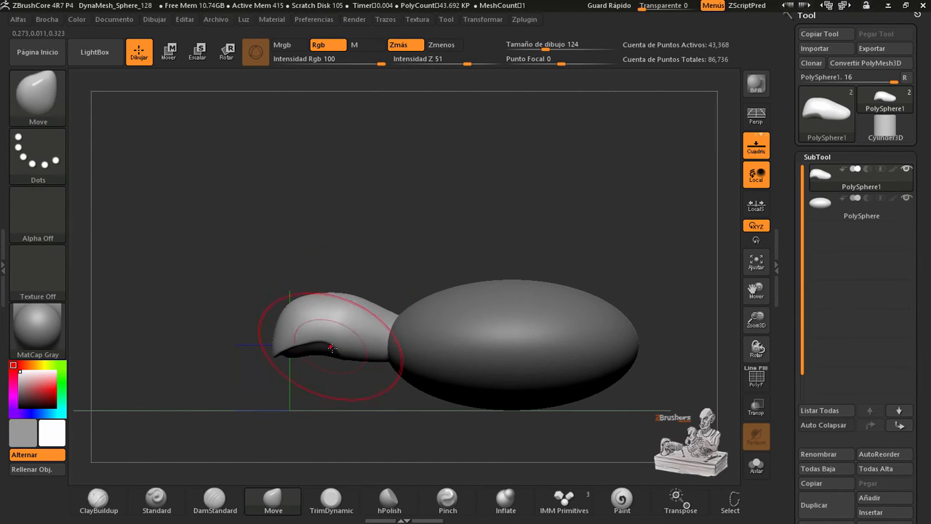
{"action": "key", "text": "space"}
{"action": "left_click_drag", "start_coordinate": [335, 313], "coordinate": [354, 310]}
- Sculpt an eye socket into the side of the head with ClayBuildup and adjust it with the Move brush at draw size 25
{"action": "key", "text": "space"}
{"action": "left_click_drag", "start_coordinate": [757, 325], "coordinate": [753, 331]}
{"action": "key", "text": "space"}
{"action": "left_click_drag", "start_coordinate": [331, 268], "coordinate": [321, 299]}
{"action": "left_click", "coordinate": [99, 500]}
{"action": "key", "text": "space"}
{"action": "key", "text": "b"}
{"action": "key", "text": "m"}
{"action": "key", "text": "v"}
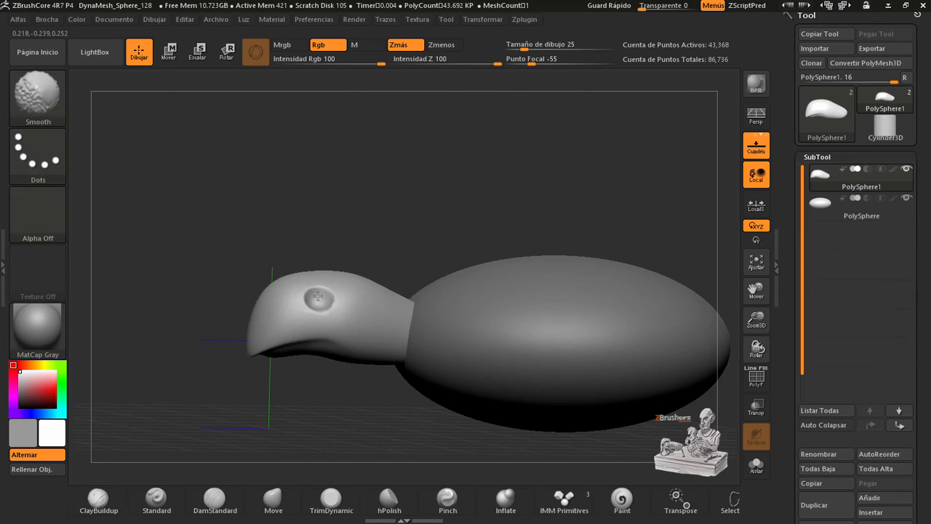
{"action": "right_click_drag", "start_coordinate": [323, 299], "coordinate": [311, 298]}
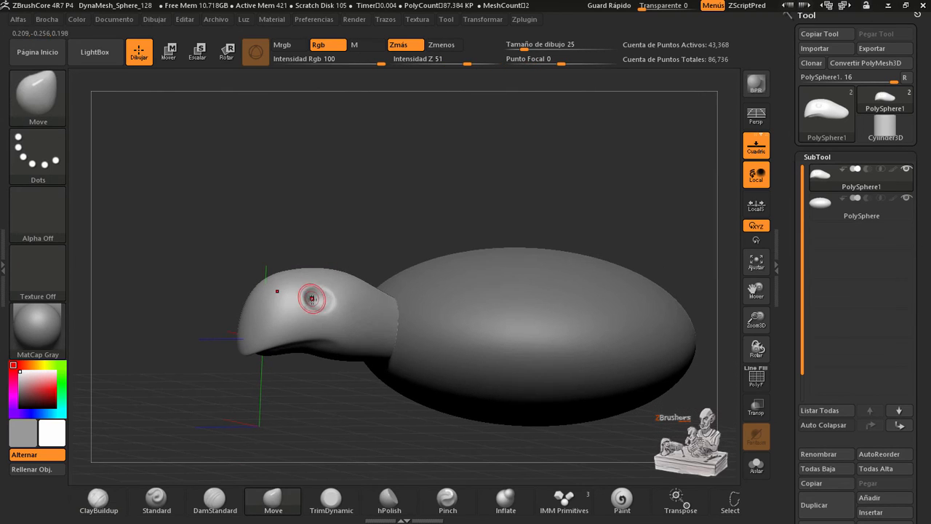
- Build up the area around the eye socket with ClayBuildup at a draw size of about 31
{"action": "left_click", "coordinate": [99, 500]}
{"action": "key", "text": "space"}
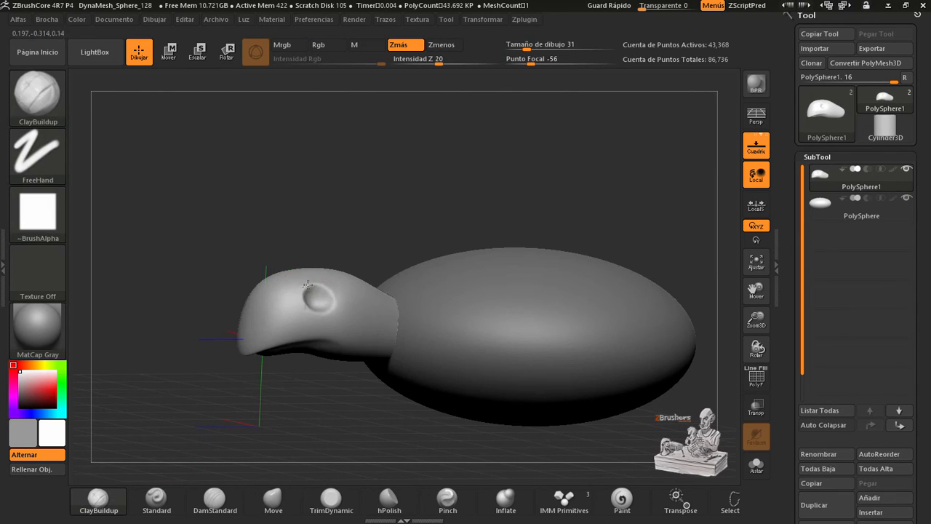
{"action": "mouse_move", "coordinate": [289, 291]}
{"action": "right_mouse_down"}
{"action": "mouse_move", "coordinate": [332, 225]}
{"action": "mouse_move", "coordinate": [428, 306]}
{"action": "mouse_move", "coordinate": [282, 301]}
{"action": "right_mouse_up"}
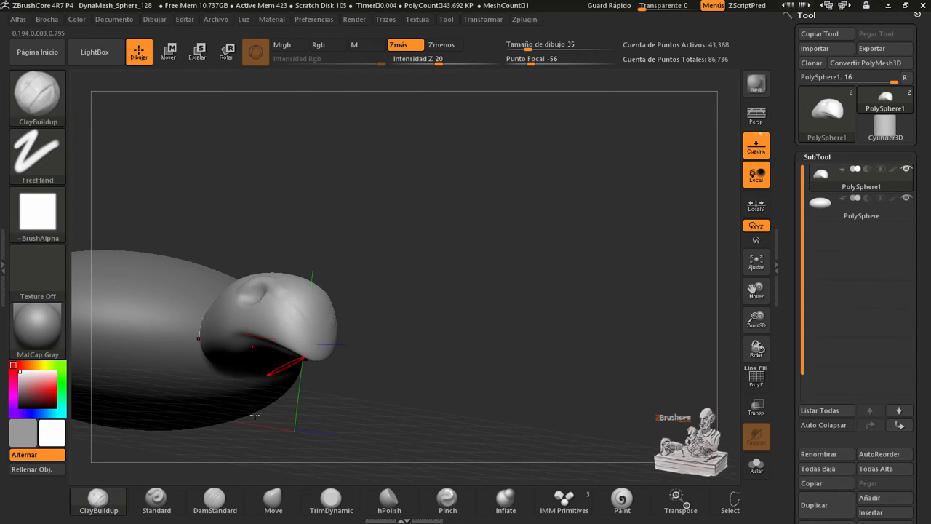
- Reshape the muzzle and sides of the face with the Move brush, starting at draw size 87
{"action": "left_click", "coordinate": [273, 500]}
{"action": "key", "text": "space"}
{"action": "key", "text": "f"}
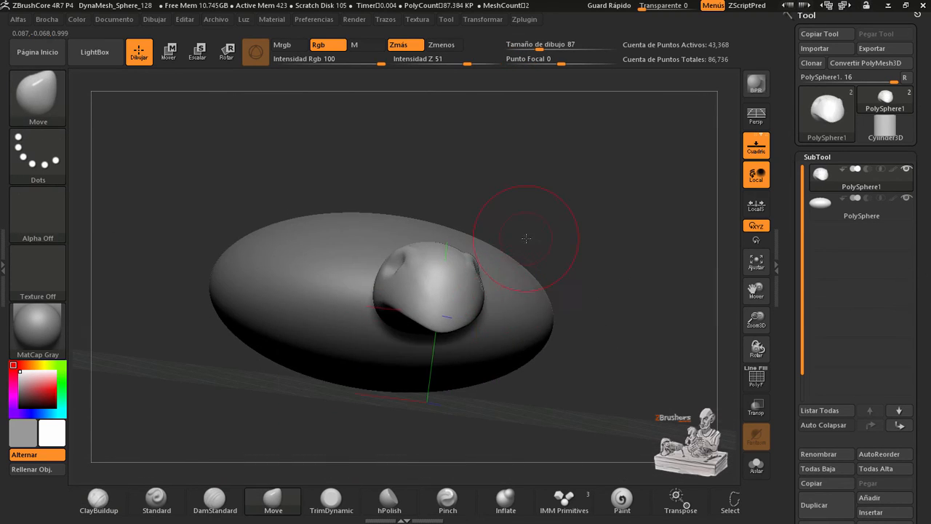
{"action": "right_click_drag", "start_coordinate": [526, 238], "coordinate": [480, 244]}
{"action": "key", "text": "space"}
{"action": "left_click_drag", "start_coordinate": [495, 290], "coordinate": [507, 290]}
{"action": "left_click_drag", "start_coordinate": [490, 285], "coordinate": [476, 265]}
{"action": "key", "text": "space"}
{"action": "left_click_drag", "start_coordinate": [467, 313], "coordinate": [456, 313]}
{"action": "mouse_move", "coordinate": [611, 414]}
{"action": "left_mouse_down"}
{"action": "mouse_move", "coordinate": [604, 423]}
{"action": "mouse_move", "coordinate": [618, 401]}
{"action": "left_mouse_up"}
{"action": "key", "text": "space"}
{"action": "left_click_drag", "start_coordinate": [527, 312], "coordinate": [524, 314]}
- Carve nostrils into the tip of the snout with ClayBuildup, reducing the draw size to 18
{"action": "left_click", "coordinate": [113, 501]}
{"action": "left_click_drag", "start_coordinate": [174, 429], "coordinate": [243, 422]}
{"action": "key", "text": "space"}
{"action": "left_click_drag", "start_coordinate": [494, 299], "coordinate": [498, 299]}
{"action": "mouse_move", "coordinate": [502, 293]}
{"action": "left_mouse_down"}
{"action": "mouse_move", "coordinate": [491, 297]}
{"action": "mouse_move", "coordinate": [498, 305]}
{"action": "mouse_move", "coordinate": [501, 285]}
{"action": "left_mouse_up"}
{"action": "key", "text": "space"}
{"action": "left_click_drag", "start_coordinate": [543, 245], "coordinate": [561, 236]}
{"action": "key", "text": "space"}
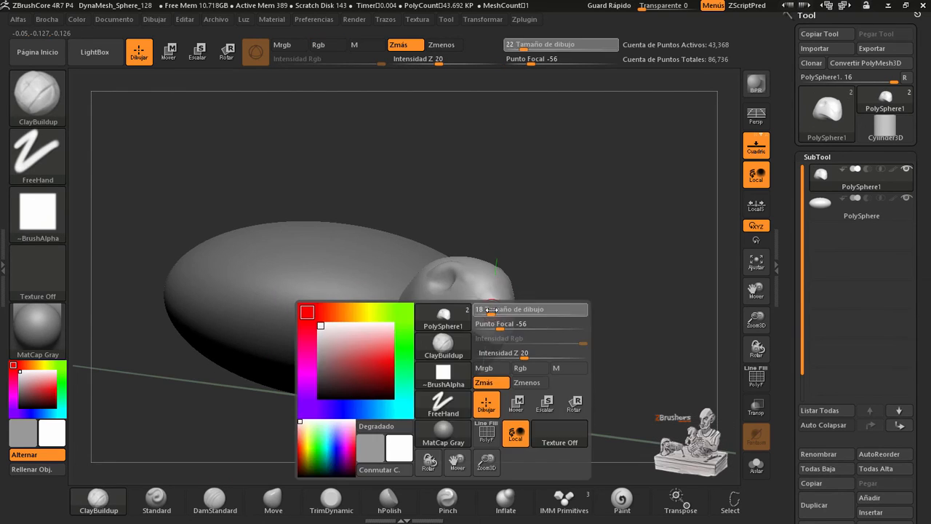
{"action": "left_click_drag", "start_coordinate": [485, 310], "coordinate": [483, 310]}
{"action": "left_click_drag", "start_coordinate": [488, 307], "coordinate": [490, 308], "text": "alt"}
{"action": "key", "text": "shift"}
{"action": "left_click_drag", "start_coordinate": [560, 288], "coordinate": [466, 289]}
{"action": "left_click_drag", "start_coordinate": [511, 204], "coordinate": [405, 181]}
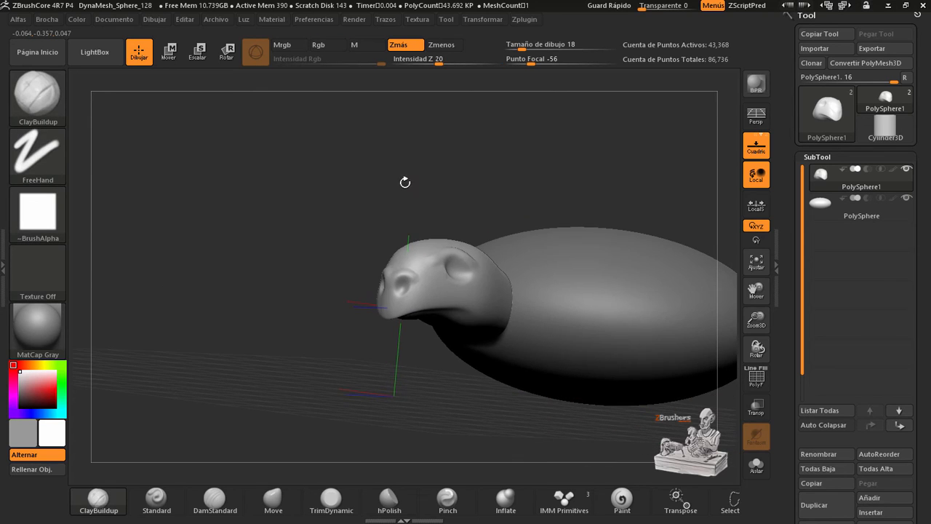
- Refine the nostrils and eye area with ClayBuildup and adjust the snout with the Move brush at draw size 80
{"action": "key", "text": "space"}
{"action": "mouse_move", "coordinate": [492, 190]}
{"action": "left_mouse_down"}
{"action": "mouse_move", "coordinate": [505, 190]}
{"action": "mouse_move", "coordinate": [451, 197]}
{"action": "left_mouse_up"}
{"action": "key", "text": "space"}
{"action": "left_click_drag", "start_coordinate": [424, 264], "coordinate": [426, 264]}
{"action": "left_click", "coordinate": [273, 502]}
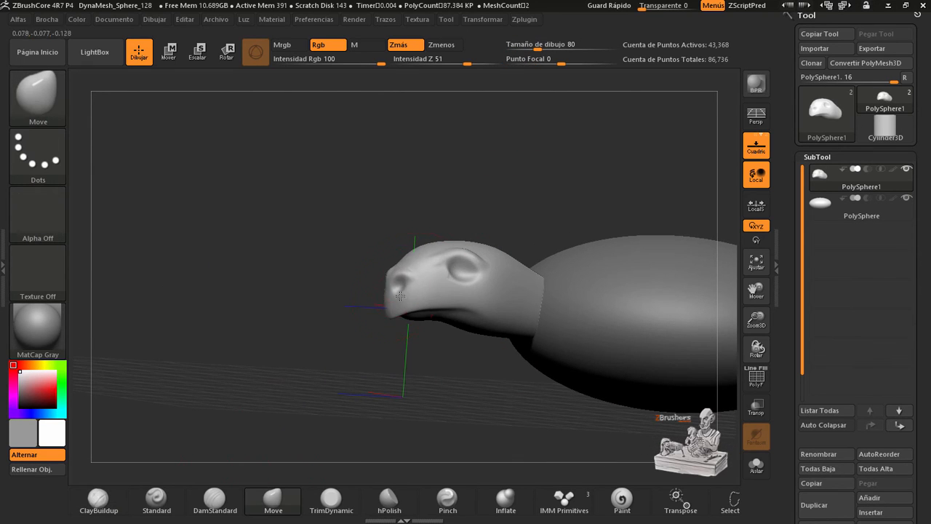
{"action": "mouse_move", "coordinate": [509, 192]}
{"action": "left_mouse_down"}
{"action": "mouse_move", "coordinate": [468, 193]}
{"action": "mouse_move", "coordinate": [557, 211]}
{"action": "mouse_move", "coordinate": [619, 207]}
{"action": "left_mouse_up"}
{"action": "mouse_move", "coordinate": [542, 202]}
{"action": "left_mouse_down"}
{"action": "mouse_move", "coordinate": [433, 203]}
{"action": "mouse_move", "coordinate": [432, 156]}
{"action": "mouse_move", "coordinate": [371, 184]}
{"action": "left_mouse_up"}
- Make the PolySphere body active and raise it along the Y axis with the Gizmo 3D in side view
{"action": "left_click", "coordinate": [845, 217]}
{"action": "left_click_drag", "start_coordinate": [605, 324], "coordinate": [571, 318], "text": "shift"}
{"action": "key", "text": "w"}
{"action": "left_click_drag", "start_coordinate": [441, 267], "coordinate": [441, 251]}
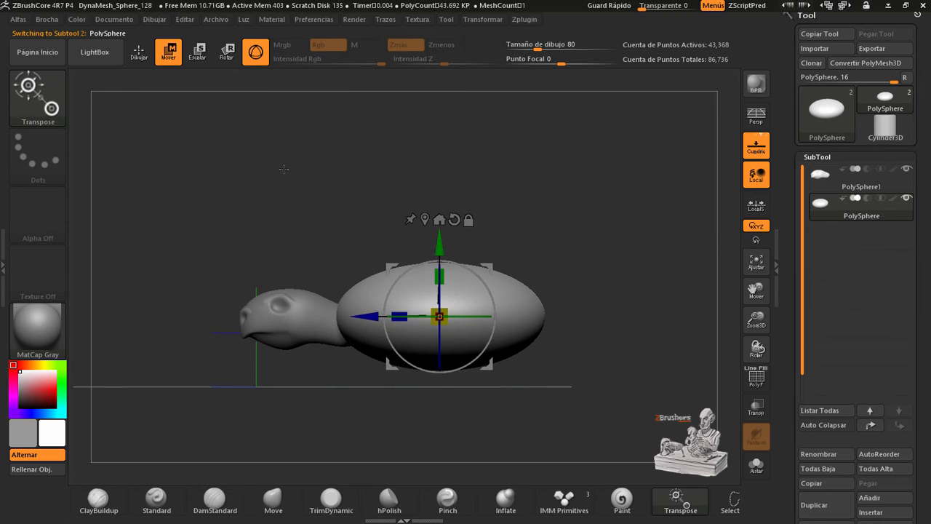
{"action": "left_click", "coordinate": [138, 53]}
{"action": "left_click_drag", "start_coordinate": [291, 174], "coordinate": [436, 247]}
{"action": "mouse_move", "coordinate": [582, 367]}
{"action": "left_mouse_down"}
{"action": "mouse_move", "coordinate": [534, 374]}
{"action": "mouse_move", "coordinate": [488, 363]}
{"action": "left_mouse_up"}
{"action": "left_click", "coordinate": [169, 52]}
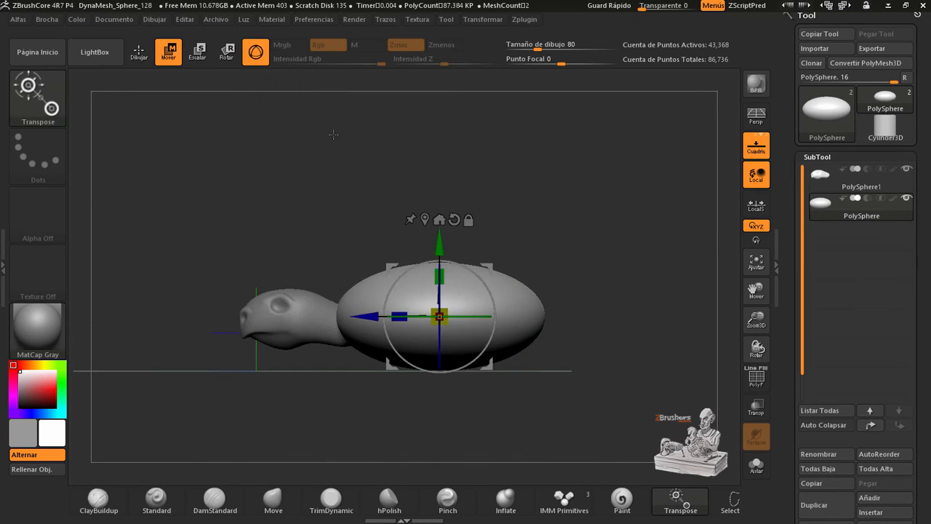
- Adjust the body's size and position behind the head with the Gizmo 3D, scaling it along the Z axis
{"action": "left_click_drag", "start_coordinate": [333, 133], "coordinate": [399, 191]}
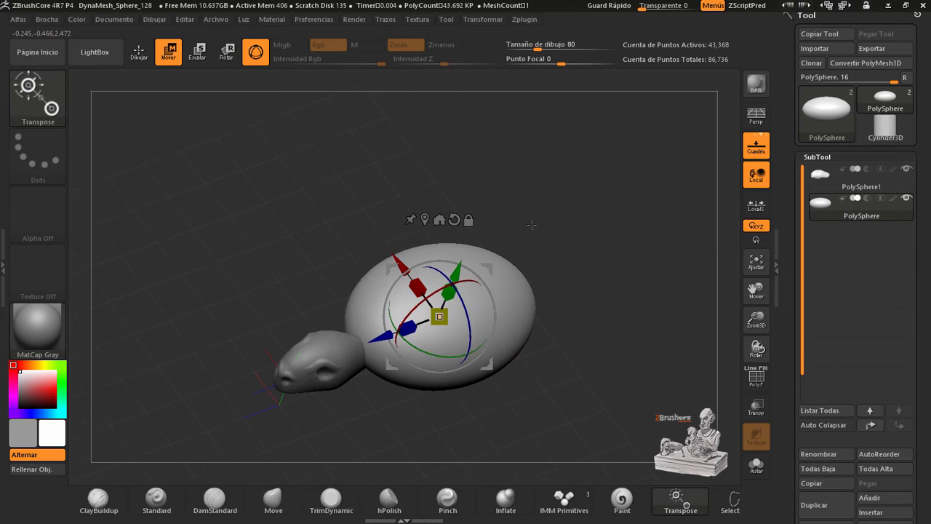
{"action": "left_click_drag", "start_coordinate": [532, 225], "coordinate": [495, 240]}
{"action": "left_click_drag", "start_coordinate": [407, 329], "coordinate": [412, 322]}
{"action": "left_click_drag", "start_coordinate": [418, 164], "coordinate": [447, 157]}
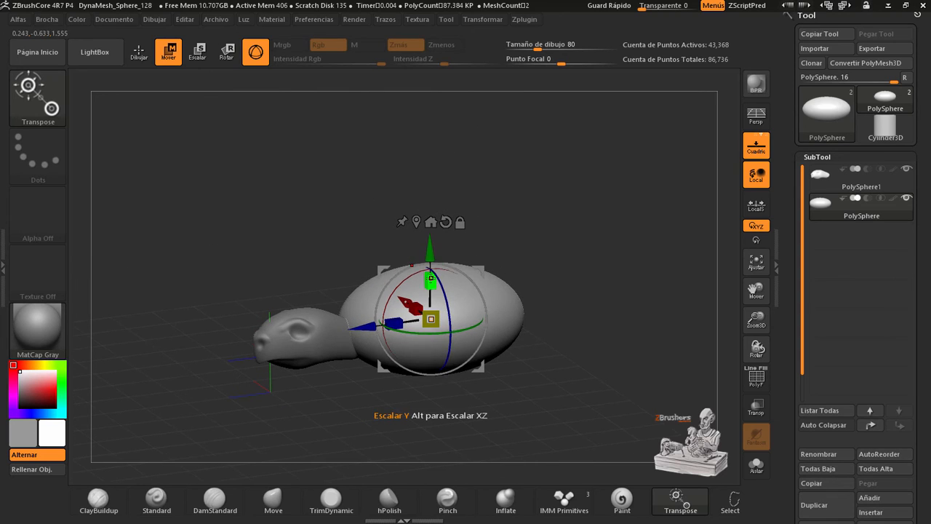
{"action": "left_click_drag", "start_coordinate": [441, 312], "coordinate": [438, 306]}
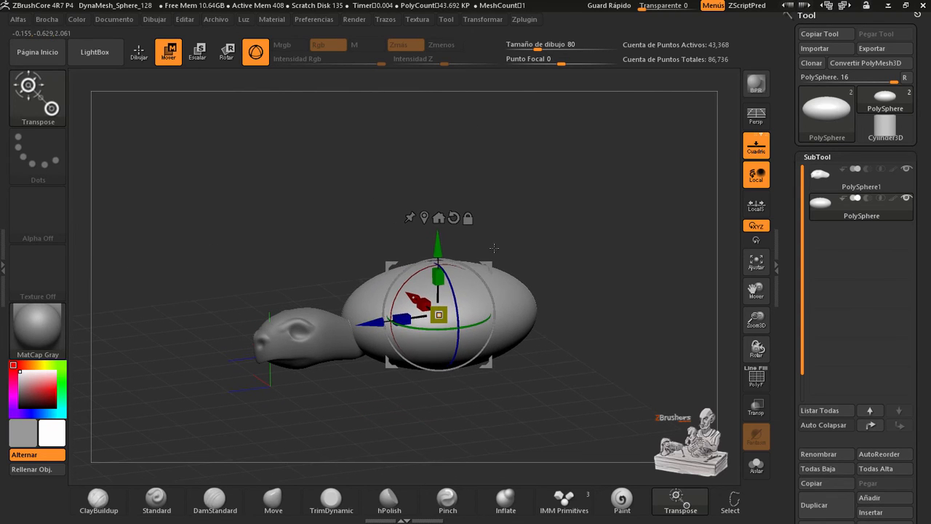
- Lasso-mask part of the body and pull out a shell rim around its middle with the Move brush at draw size 177
{"action": "key", "text": "q"}
{"action": "key", "text": "space"}
{"action": "left_click_drag", "start_coordinate": [559, 252], "coordinate": [569, 252]}
{"action": "mouse_move", "coordinate": [574, 236]}
{"action": "left_mouse_down"}
{"action": "mouse_move", "coordinate": [599, 243]}
{"action": "mouse_move", "coordinate": [542, 242]}
{"action": "left_mouse_up"}
{"action": "mouse_move", "coordinate": [311, 324]}
{"action": "left_mouse_down", "text": "ctrl"}
{"action": "mouse_move", "coordinate": [478, 384]}
{"action": "mouse_move", "coordinate": [609, 317]}
{"action": "left_mouse_up", "text": "ctrl"}
{"action": "key", "text": "space"}
{"action": "left_click_drag", "start_coordinate": [408, 275], "coordinate": [416, 275]}
{"action": "mouse_move", "coordinate": [356, 236]}
{"action": "left_mouse_down"}
{"action": "mouse_move", "coordinate": [426, 253]}
{"action": "mouse_move", "coordinate": [403, 266]}
{"action": "mouse_move", "coordinate": [382, 261]}
{"action": "left_mouse_up"}
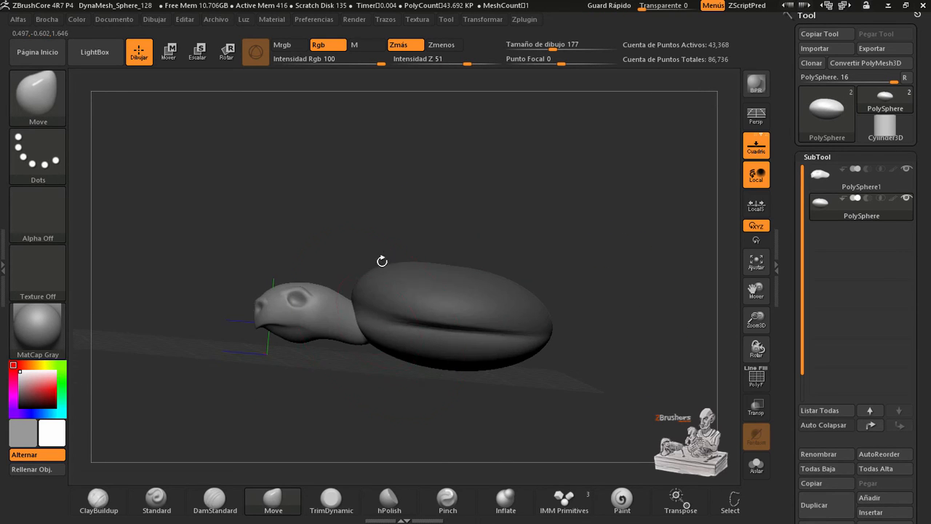
{"action": "left_click_drag", "start_coordinate": [419, 351], "coordinate": [396, 335]}
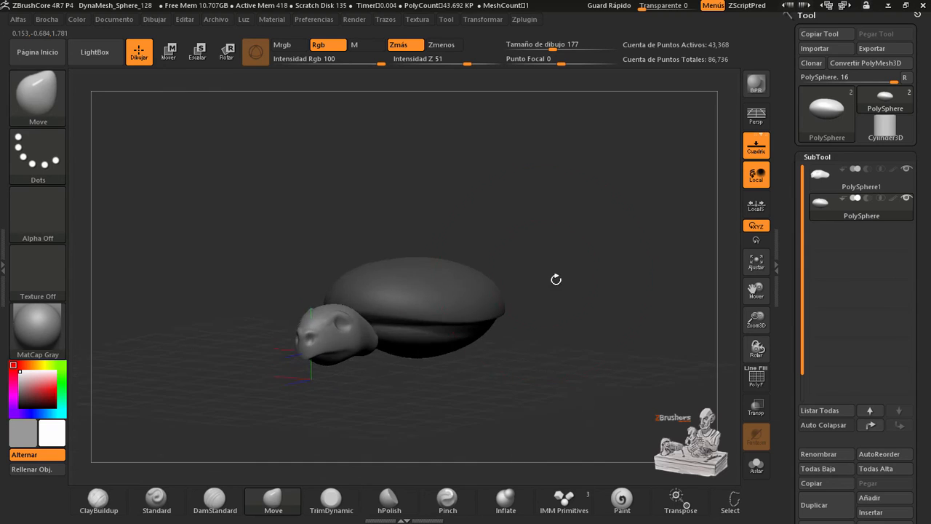
- Refine the shell's profile and overhanging rim with masking and the Move brush at draw sizes 149, 202 and 108
{"action": "key", "text": "space"}
{"action": "mouse_move", "coordinate": [374, 297]}
{"action": "left_mouse_down"}
{"action": "mouse_move", "coordinate": [345, 271]}
{"action": "mouse_move", "coordinate": [425, 259]}
{"action": "left_mouse_up"}
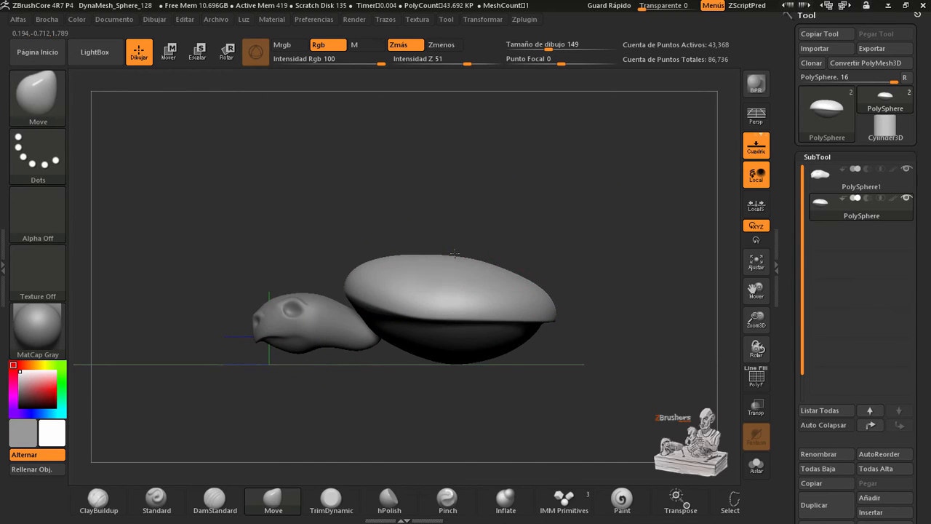
{"action": "key", "text": "bracketright"}
{"action": "mouse_move", "coordinate": [348, 296]}
{"action": "left_mouse_down", "text": "ctrl"}
{"action": "mouse_move", "coordinate": [301, 262]}
{"action": "mouse_move", "coordinate": [360, 309]}
{"action": "left_mouse_up", "text": "ctrl"}
{"action": "left_click_drag", "start_coordinate": [531, 232], "coordinate": [566, 282]}
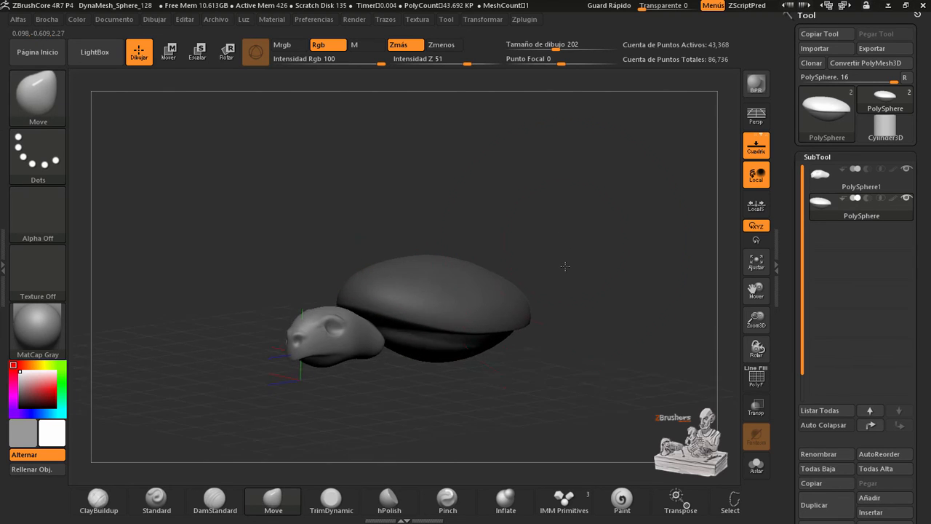
{"action": "key", "text": "bracketleft"}
{"action": "left_click_drag", "start_coordinate": [600, 321], "coordinate": [640, 328]}
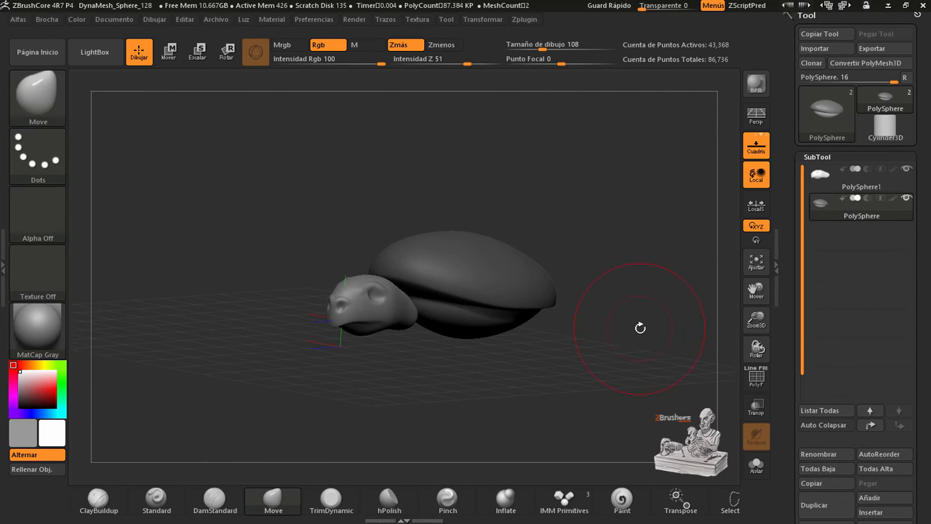
- Scale the shell body up slightly and shift it back from the head with the Gizmo 3D
{"action": "left_click_drag", "start_coordinate": [608, 378], "coordinate": [555, 343], "text": "shift"}
{"action": "key", "text": "w"}
{"action": "key", "text": "q"}
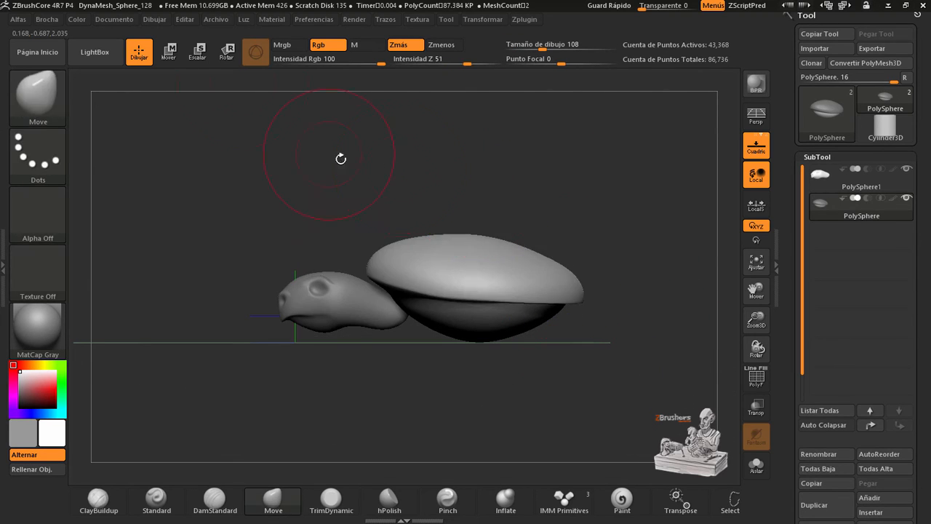
{"action": "key", "text": "e"}
{"action": "left_click_drag", "start_coordinate": [477, 295], "coordinate": [483, 291]}
{"action": "left_click_drag", "start_coordinate": [430, 248], "coordinate": [446, 259]}
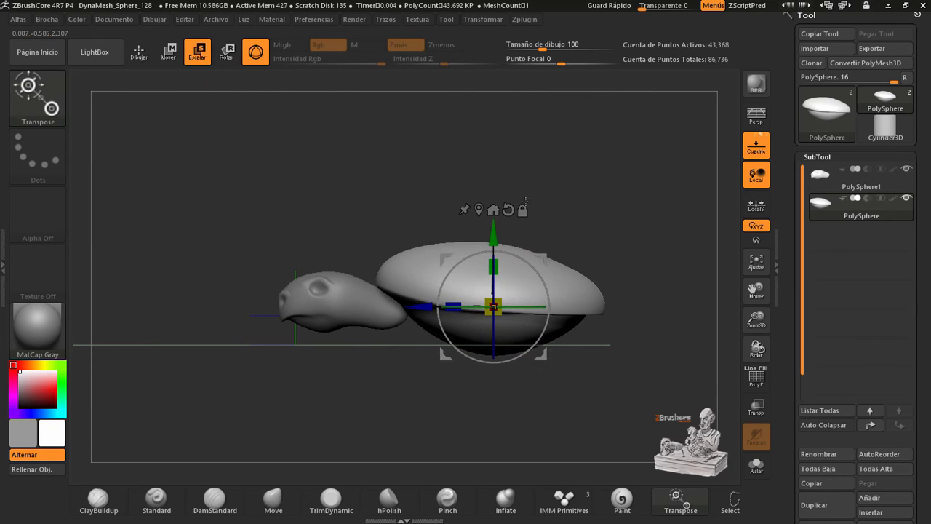
{"action": "left_click_drag", "start_coordinate": [350, 191], "coordinate": [396, 208]}
- Smooth out the top of the shell and push up its belly with the Move brush at draw size 149
{"action": "left_click", "coordinate": [139, 53]}
{"action": "key", "text": "space"}
{"action": "left_click_drag", "start_coordinate": [542, 248], "coordinate": [550, 249]}
{"action": "left_click_drag", "start_coordinate": [306, 211], "coordinate": [258, 195], "text": "shift"}
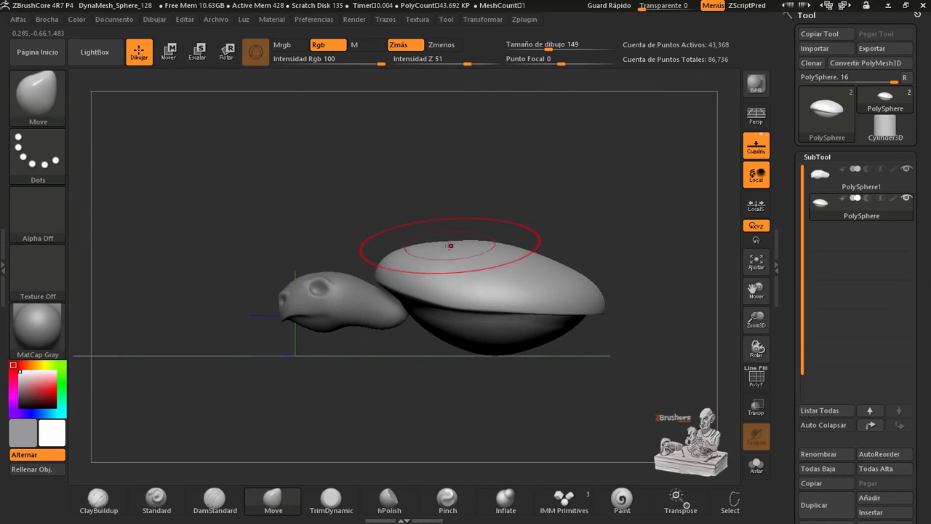
{"action": "left_click_drag", "start_coordinate": [500, 355], "coordinate": [498, 350]}
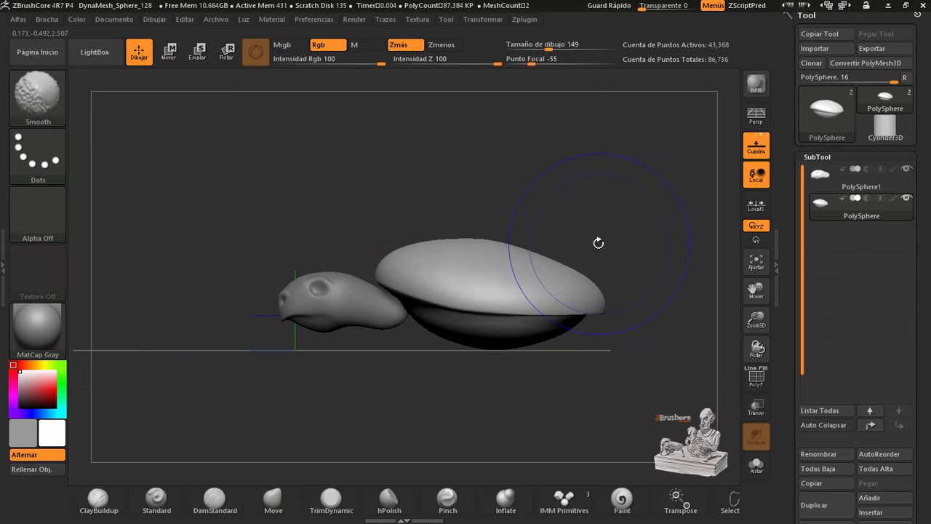
- Make the head PolySphere1 active and adjust its size and position with the Gizmo 3D
{"action": "left_click", "coordinate": [168, 52]}
{"action": "left_click", "coordinate": [342, 291]}
{"action": "left_click_drag", "start_coordinate": [343, 310], "coordinate": [344, 306]}
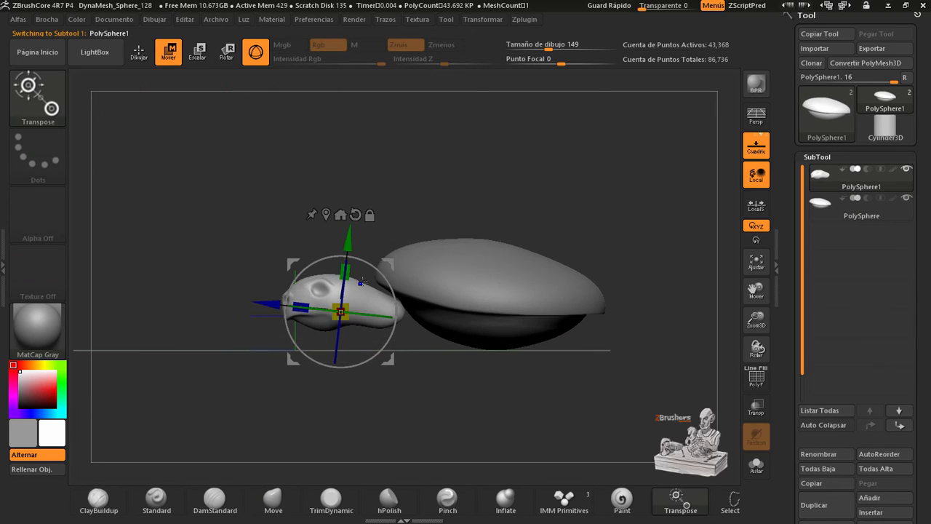
{"action": "left_click_drag", "start_coordinate": [389, 359], "coordinate": [392, 353]}
- Pull the back of the neck into the shell with the Move brush at draw size 112
{"action": "key", "text": "q"}
{"action": "key", "text": "space"}
{"action": "left_click_drag", "start_coordinate": [420, 313], "coordinate": [413, 313]}
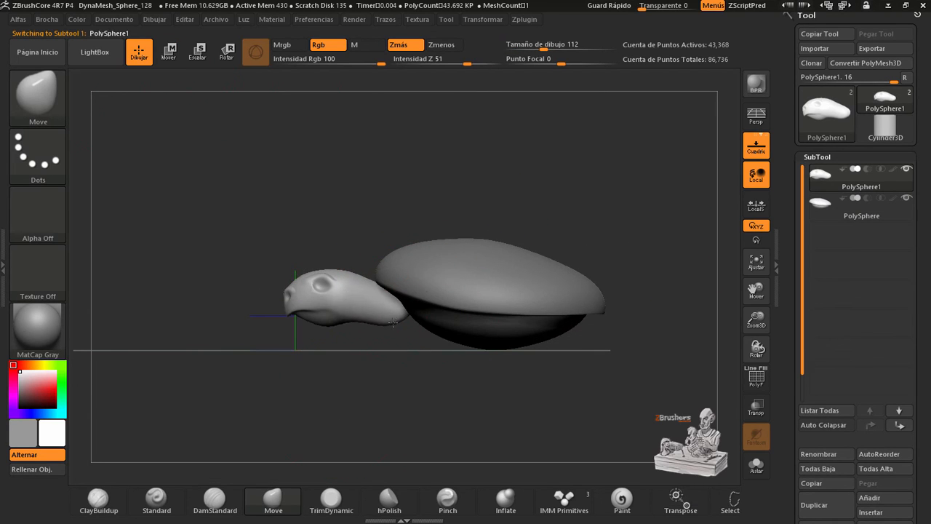
{"action": "mouse_move", "coordinate": [413, 205]}
{"action": "left_mouse_down"}
{"action": "mouse_move", "coordinate": [501, 201]}
{"action": "mouse_move", "coordinate": [438, 211]}
{"action": "mouse_move", "coordinate": [482, 219]}
{"action": "left_mouse_up"}
- Make PolySphere active, lasso-mask the shell and pull the front of the lower body around the neck with the Move brush
{"action": "left_click", "coordinate": [461, 298], "text": "alt"}
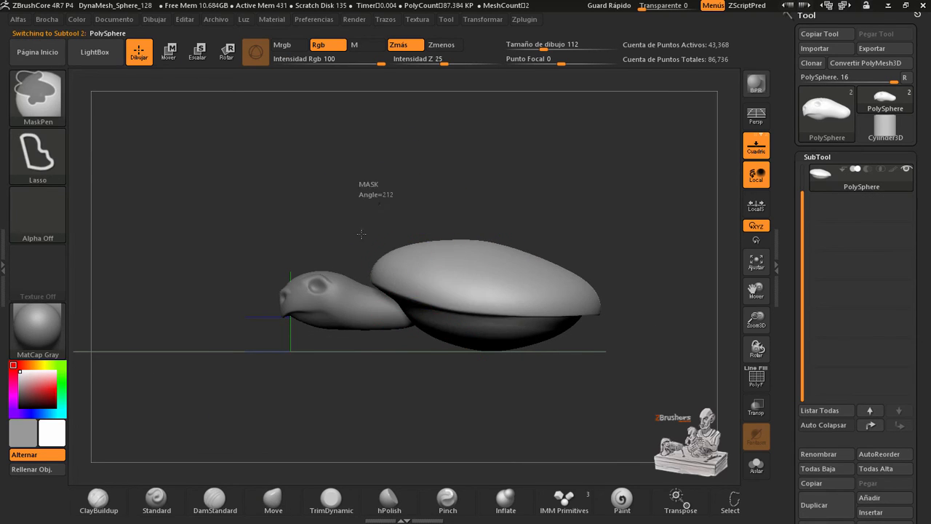
{"action": "key", "text": "space"}
{"action": "mouse_move", "coordinate": [396, 311]}
{"action": "left_mouse_down"}
{"action": "mouse_move", "coordinate": [405, 311]}
{"action": "mouse_move", "coordinate": [389, 346]}
{"action": "mouse_move", "coordinate": [447, 322]}
{"action": "mouse_move", "coordinate": [476, 244]}
{"action": "left_mouse_up"}
{"action": "key", "text": "space"}
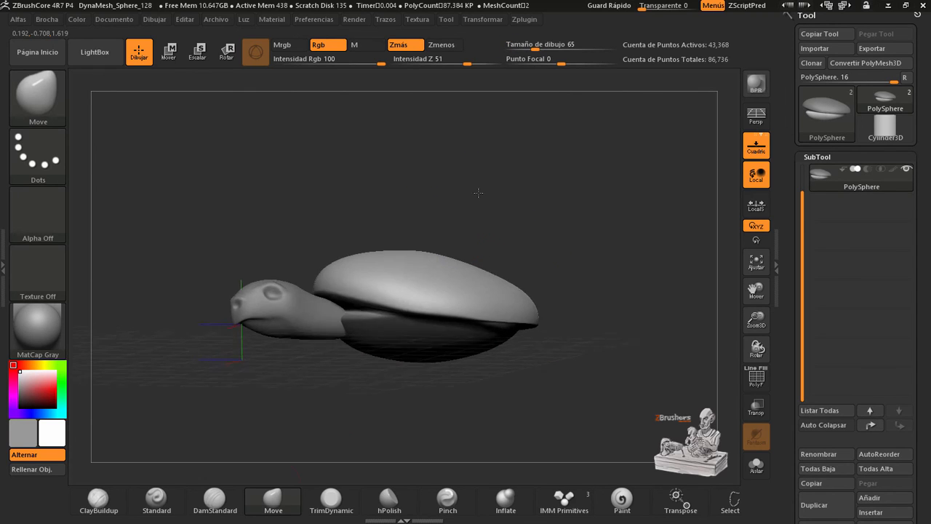
- Build up the front of the body beside the neck with ClayBuildup at draw size 44 and smooth the added clay
{"action": "key", "text": "b"}
{"action": "key", "text": "c"}
{"action": "key", "text": "b"}
{"action": "key", "text": "space"}
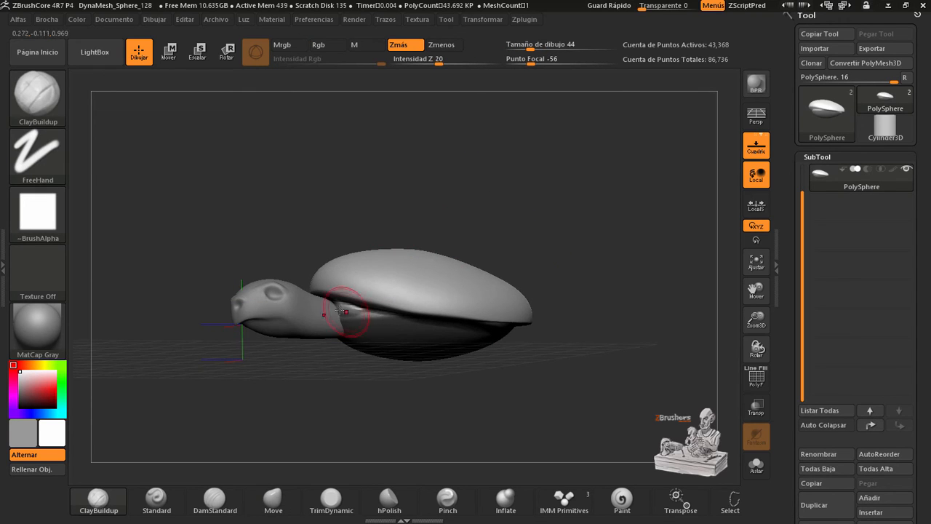
{"action": "key", "text": "shift"}
{"action": "left_click_drag", "start_coordinate": [342, 233], "coordinate": [354, 214]}
{"action": "key", "text": "shift"}
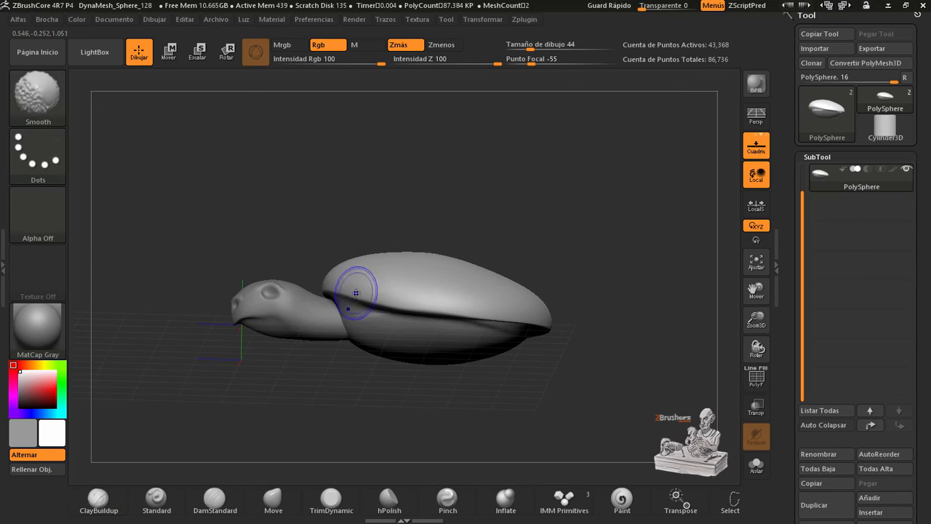
{"action": "mouse_move", "coordinate": [536, 245]}
{"action": "left_mouse_down"}
{"action": "mouse_move", "coordinate": [541, 266]}
{"action": "mouse_move", "coordinate": [349, 270]}
{"action": "left_mouse_up"}
- Lasso-mask the shell and belly, leaving only a rim around the shell's edge unmasked
{"action": "key", "text": "ctrl"}
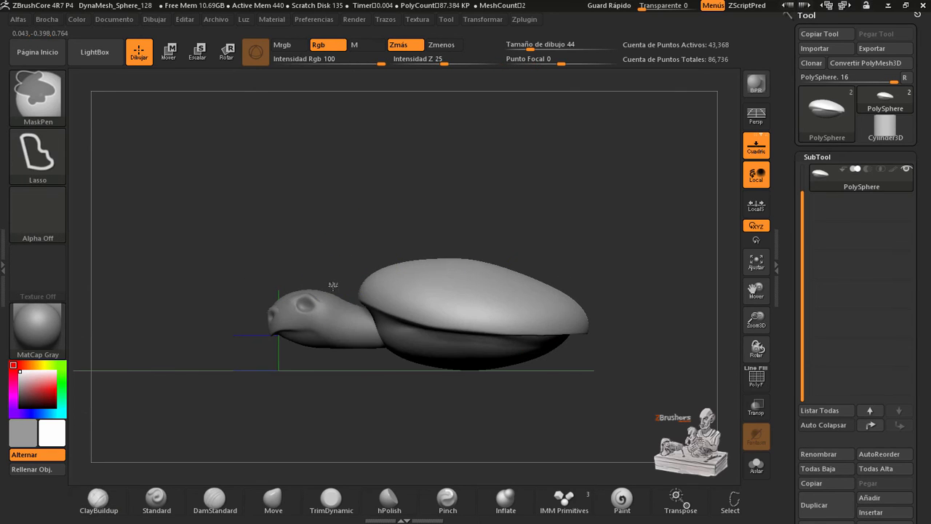
{"action": "left_click_drag", "start_coordinate": [555, 338], "coordinate": [555, 339], "text": "ctrl"}
{"action": "mouse_move", "coordinate": [370, 243]}
{"action": "left_mouse_down", "text": "ctrl"}
{"action": "mouse_move", "coordinate": [619, 316]}
{"action": "mouse_move", "coordinate": [375, 222]}
{"action": "left_mouse_up", "text": "ctrl"}
{"action": "key", "text": "space"}
{"action": "mouse_move", "coordinate": [588, 276]}
{"action": "left_mouse_down"}
{"action": "mouse_move", "coordinate": [565, 307]}
{"action": "mouse_move", "coordinate": [582, 307]}
{"action": "mouse_move", "coordinate": [484, 333]}
{"action": "mouse_move", "coordinate": [471, 360]}
{"action": "left_mouse_up"}
- Pull the unmasked rim of the shell outward with the Move brush at draw size 140
{"action": "key", "text": "b"}
{"action": "key", "text": "m"}
{"action": "key", "text": "v"}
{"action": "left_click_drag", "start_coordinate": [418, 376], "coordinate": [406, 343]}
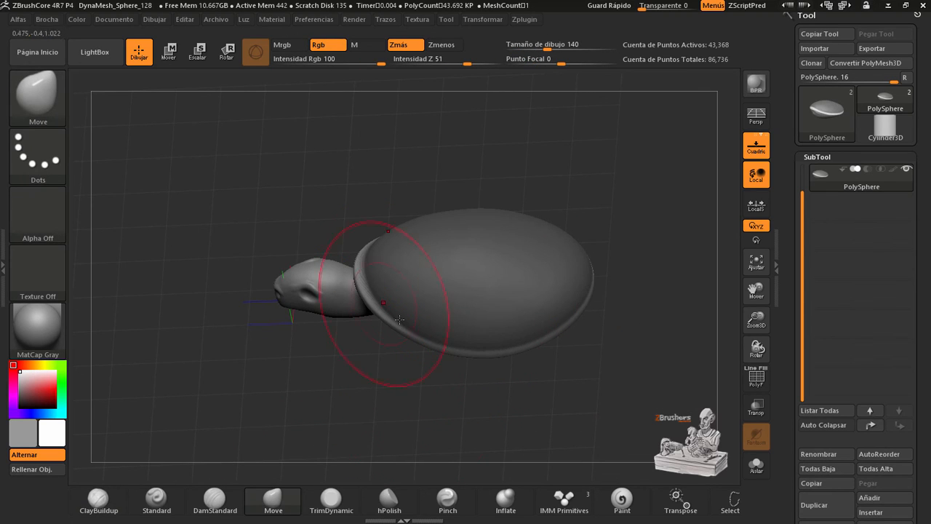
{"action": "left_click_drag", "start_coordinate": [455, 194], "coordinate": [416, 198]}
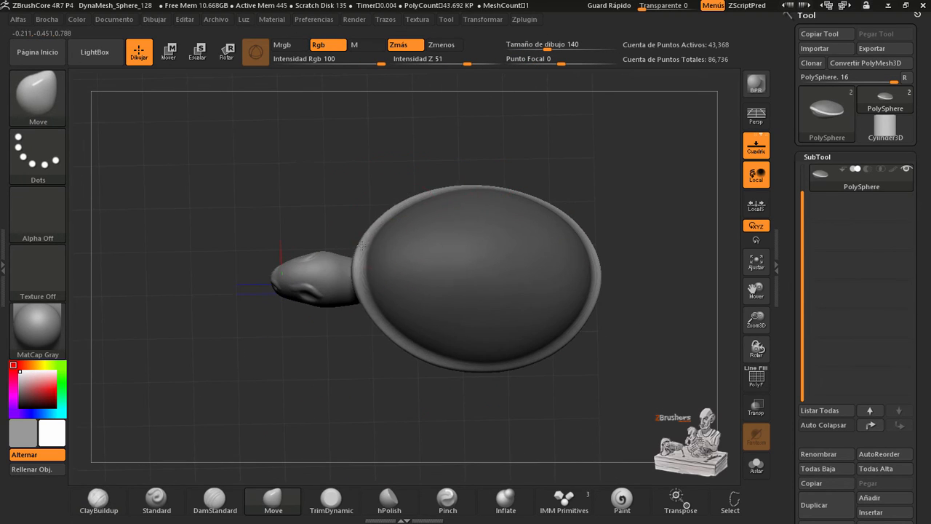
{"action": "left_click_drag", "start_coordinate": [361, 246], "coordinate": [483, 284]}
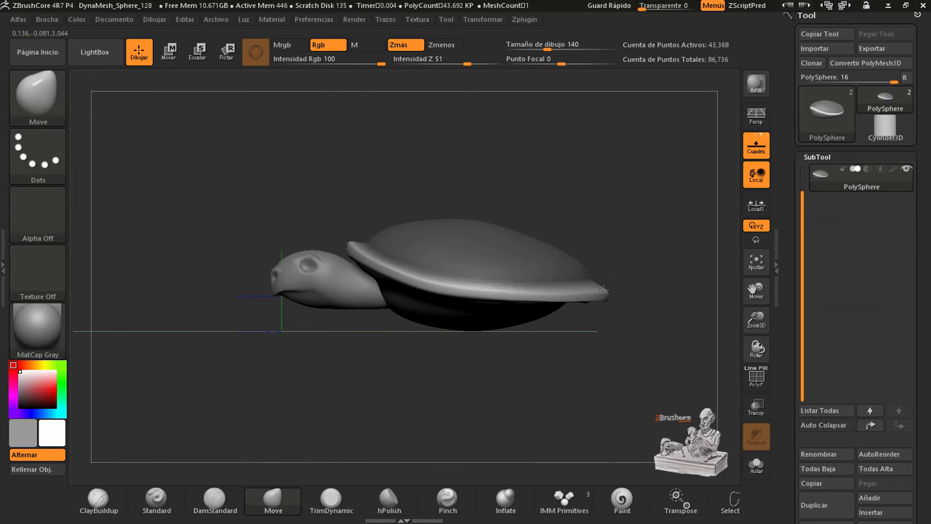
- Clear the mask and refine the shell's rim with the Move brush at draw size 62
{"action": "left_click_drag", "start_coordinate": [631, 327], "coordinate": [579, 375]}
{"action": "left_click_drag", "start_coordinate": [559, 286], "coordinate": [525, 277], "text": "shift"}
{"action": "left_click_drag", "start_coordinate": [582, 374], "coordinate": [631, 331]}
{"action": "key", "text": "space"}
{"action": "mouse_move", "coordinate": [548, 312]}
{"action": "left_mouse_down"}
{"action": "mouse_move", "coordinate": [540, 313]}
{"action": "mouse_move", "coordinate": [547, 313]}
{"action": "left_mouse_up"}
{"action": "left_click_drag", "start_coordinate": [582, 338], "coordinate": [618, 343]}
{"action": "key", "text": "space"}
{"action": "left_click_drag", "start_coordinate": [474, 306], "coordinate": [465, 306]}
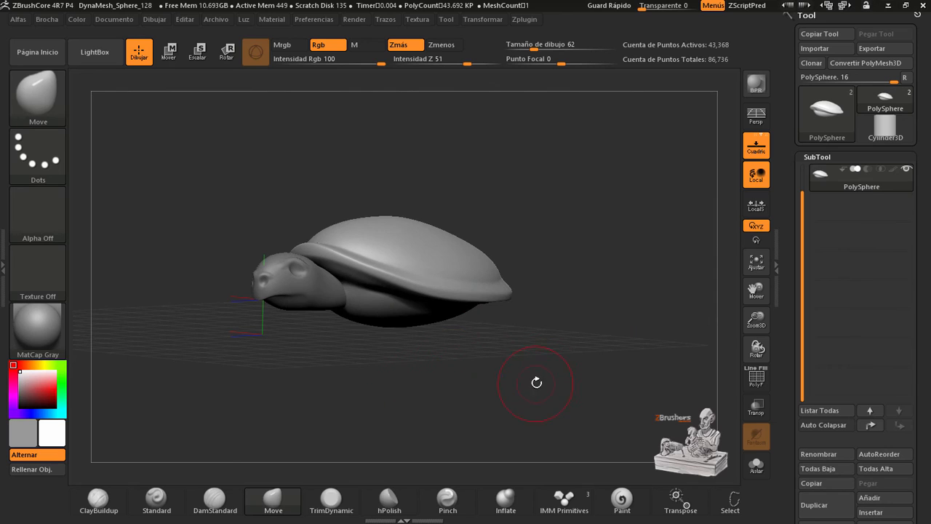
- Insert an IMM Primitives Sphere on each side of the body behind the head as a base for the front flippers
{"action": "mouse_move", "coordinate": [536, 383]}
{"action": "left_mouse_down"}
{"action": "mouse_move", "coordinate": [549, 364]}
{"action": "mouse_move", "coordinate": [545, 397]}
{"action": "left_mouse_up"}
{"action": "left_click", "coordinate": [563, 500]}
{"action": "key", "text": "m"}
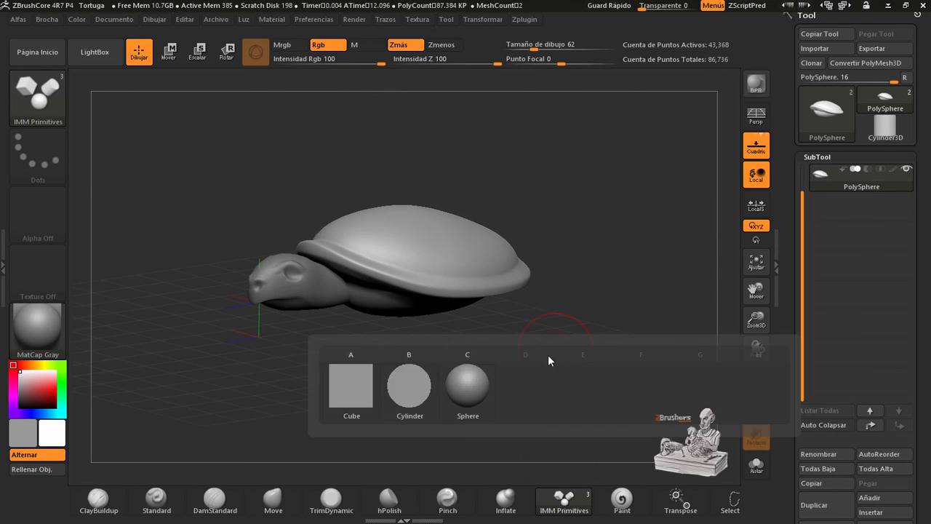
{"action": "left_click", "coordinate": [467, 387]}
{"action": "mouse_move", "coordinate": [575, 356]}
{"action": "left_mouse_down"}
{"action": "mouse_move", "coordinate": [551, 330]}
{"action": "mouse_move", "coordinate": [545, 345]}
{"action": "left_mouse_up"}
{"action": "left_click_drag", "start_coordinate": [393, 302], "coordinate": [402, 313]}
{"action": "left_click_drag", "start_coordinate": [466, 357], "coordinate": [535, 320], "text": "shift"}
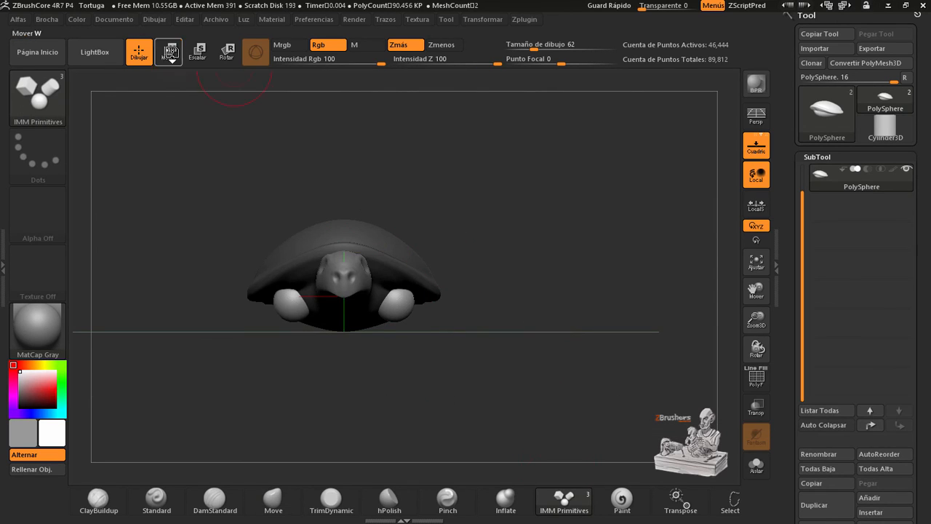
- Stretch and position the inserted front spheres into long flippers with the Transpose line in Move mode
{"action": "left_click", "coordinate": [172, 52]}
{"action": "left_click", "coordinate": [256, 52]}
{"action": "mouse_move", "coordinate": [553, 364]}
{"action": "left_mouse_down"}
{"action": "mouse_move", "coordinate": [502, 357]}
{"action": "mouse_move", "coordinate": [550, 361]}
{"action": "left_mouse_up"}
{"action": "mouse_move", "coordinate": [395, 301]}
{"action": "left_mouse_down"}
{"action": "mouse_move", "coordinate": [438, 244]}
{"action": "mouse_move", "coordinate": [429, 318]}
{"action": "left_mouse_up"}
{"action": "left_click_drag", "start_coordinate": [429, 318], "coordinate": [494, 360]}
{"action": "left_click_drag", "start_coordinate": [418, 333], "coordinate": [469, 268]}
{"action": "mouse_move", "coordinate": [509, 313]}
{"action": "left_mouse_down"}
{"action": "mouse_move", "coordinate": [451, 320]}
{"action": "mouse_move", "coordinate": [437, 364]}
{"action": "left_mouse_up"}
{"action": "mouse_move", "coordinate": [390, 292]}
{"action": "left_mouse_down"}
{"action": "mouse_move", "coordinate": [453, 335]}
{"action": "mouse_move", "coordinate": [444, 338]}
{"action": "left_mouse_up"}
{"action": "left_click_drag", "start_coordinate": [520, 364], "coordinate": [547, 200]}
- Shape the front flippers into broad, backward-curving paddles with the Move brush at draw size 90
{"action": "left_click", "coordinate": [139, 52]}
{"action": "key", "text": "space"}
{"action": "left_click_drag", "start_coordinate": [521, 307], "coordinate": [532, 308]}
{"action": "left_click", "coordinate": [273, 499]}
{"action": "mouse_move", "coordinate": [436, 356]}
{"action": "left_mouse_down"}
{"action": "mouse_move", "coordinate": [440, 277]}
{"action": "mouse_move", "coordinate": [409, 299]}
{"action": "mouse_move", "coordinate": [359, 363]}
{"action": "mouse_move", "coordinate": [485, 204]}
{"action": "left_mouse_up"}
{"action": "key", "text": "space"}
{"action": "left_click_drag", "start_coordinate": [473, 306], "coordinate": [442, 305]}
{"action": "left_click_drag", "start_coordinate": [458, 333], "coordinate": [486, 297]}
{"action": "left_click_drag", "start_coordinate": [489, 335], "coordinate": [486, 342]}
{"action": "left_click_drag", "start_coordinate": [409, 310], "coordinate": [409, 300]}
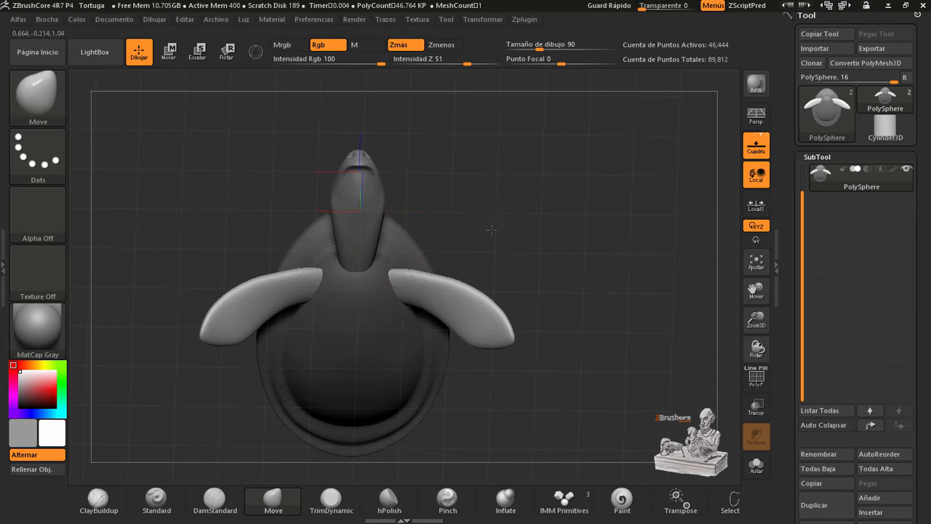
- Adjust the front flippers' bend and attachment with the Move brush, clear the mask and remesh with DynaMesh at resolution 128 with Groups
{"action": "left_click_drag", "start_coordinate": [493, 229], "coordinate": [508, 256]}
{"action": "left_click_drag", "start_coordinate": [466, 327], "coordinate": [487, 357]}
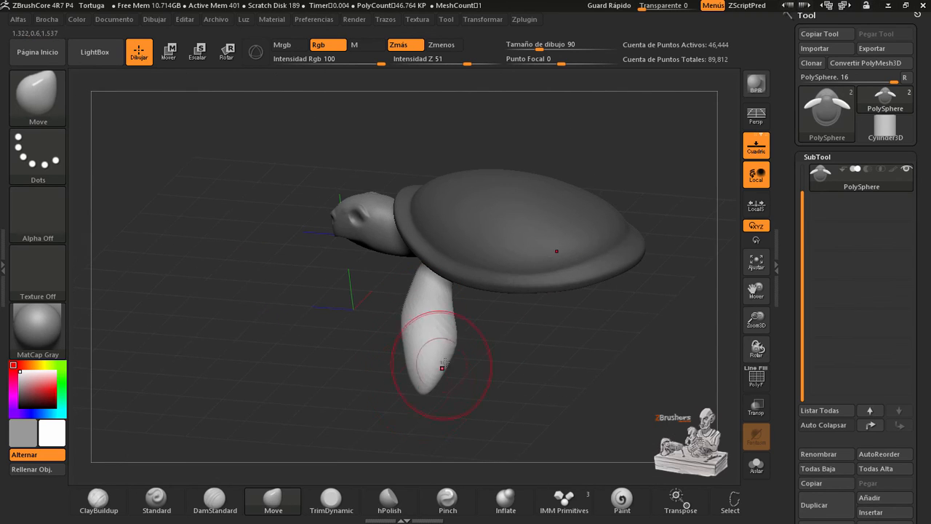
{"action": "mouse_move", "coordinate": [553, 392]}
{"action": "left_mouse_down"}
{"action": "mouse_move", "coordinate": [613, 333]}
{"action": "mouse_move", "coordinate": [665, 321]}
{"action": "left_mouse_up"}
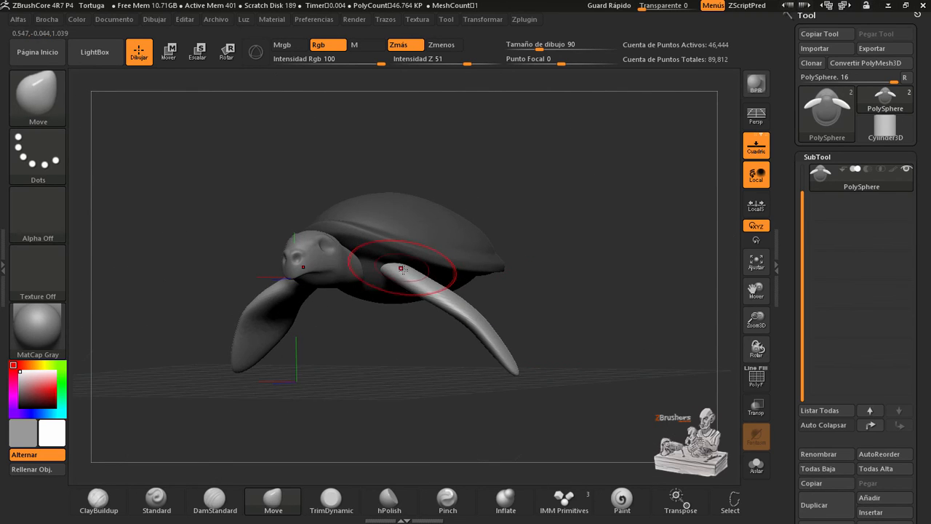
{"action": "mouse_move", "coordinate": [272, 292]}
{"action": "left_mouse_down"}
{"action": "mouse_move", "coordinate": [270, 304]}
{"action": "mouse_move", "coordinate": [246, 314]}
{"action": "left_mouse_up"}
{"action": "left_click_drag", "start_coordinate": [502, 324], "coordinate": [612, 315]}
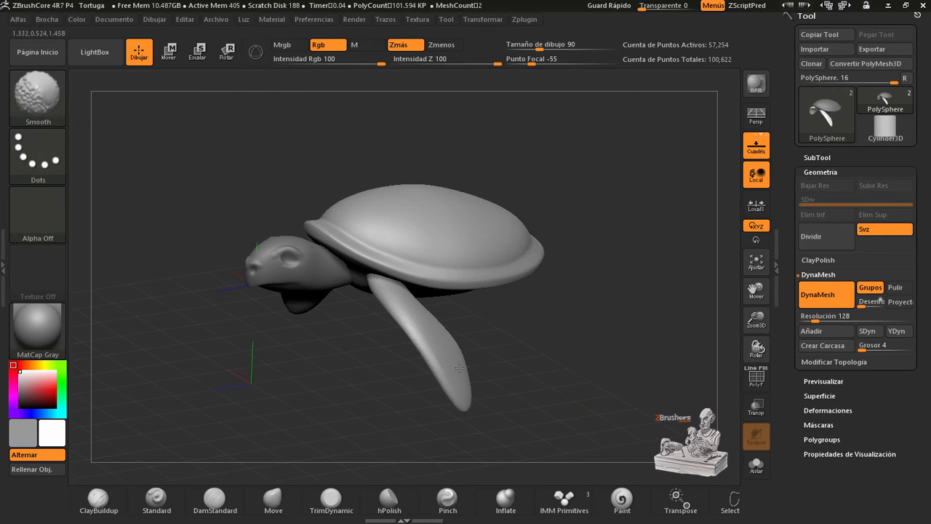
- Insert an IMM Primitives sphere on each side of the body's rear as a base for the hind flippers
{"action": "left_click_drag", "start_coordinate": [596, 316], "coordinate": [427, 367]}
{"action": "mouse_move", "coordinate": [502, 361]}
{"action": "left_mouse_down"}
{"action": "mouse_move", "coordinate": [558, 348]}
{"action": "mouse_move", "coordinate": [577, 372]}
{"action": "mouse_move", "coordinate": [560, 325]}
{"action": "mouse_move", "coordinate": [517, 310]}
{"action": "mouse_move", "coordinate": [514, 289]}
{"action": "left_mouse_up"}
{"action": "left_click", "coordinate": [564, 500]}
{"action": "key", "text": "space"}
{"action": "left_click_drag", "start_coordinate": [640, 342], "coordinate": [551, 334]}
- Stretch the rear spheres outward and down into hind flippers with the Transpose line in Move mode
{"action": "left_click", "coordinate": [169, 52]}
{"action": "left_click_drag", "start_coordinate": [430, 233], "coordinate": [441, 249]}
{"action": "left_click_drag", "start_coordinate": [501, 287], "coordinate": [464, 315]}
{"action": "left_click_drag", "start_coordinate": [379, 363], "coordinate": [408, 378]}
{"action": "left_click_drag", "start_coordinate": [496, 306], "coordinate": [459, 241]}
{"action": "left_click_drag", "start_coordinate": [421, 214], "coordinate": [443, 339]}
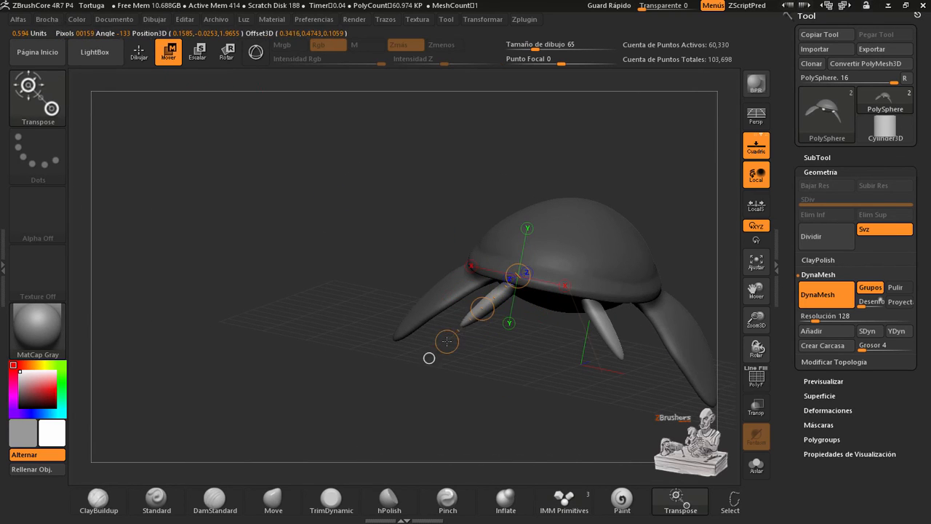
- Rotate the hind flippers about their attachment to the shell with Transpose and return to drawing
{"action": "key", "text": "space"}
{"action": "left_click", "coordinate": [519, 405]}
{"action": "left_click_drag", "start_coordinate": [520, 404], "coordinate": [465, 371]}
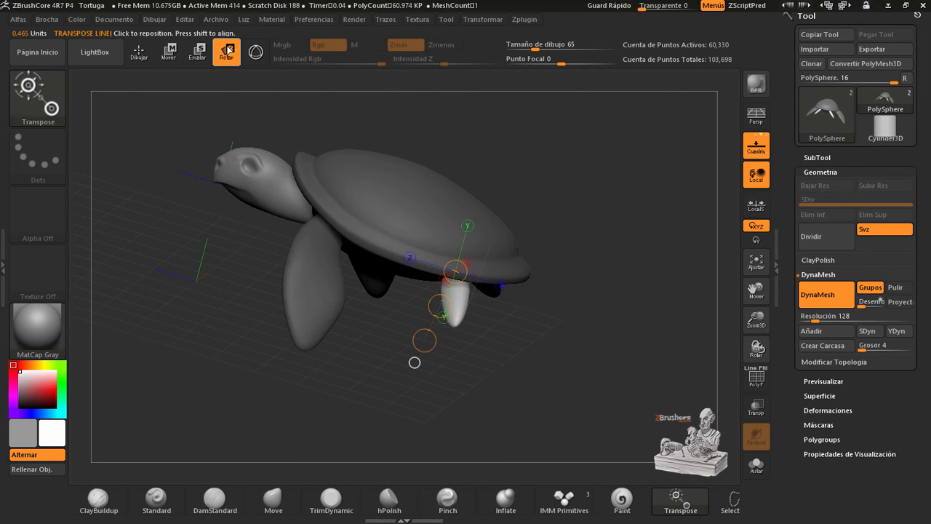
{"action": "left_click", "coordinate": [256, 51]}
{"action": "left_click_drag", "start_coordinate": [313, 218], "coordinate": [379, 203]}
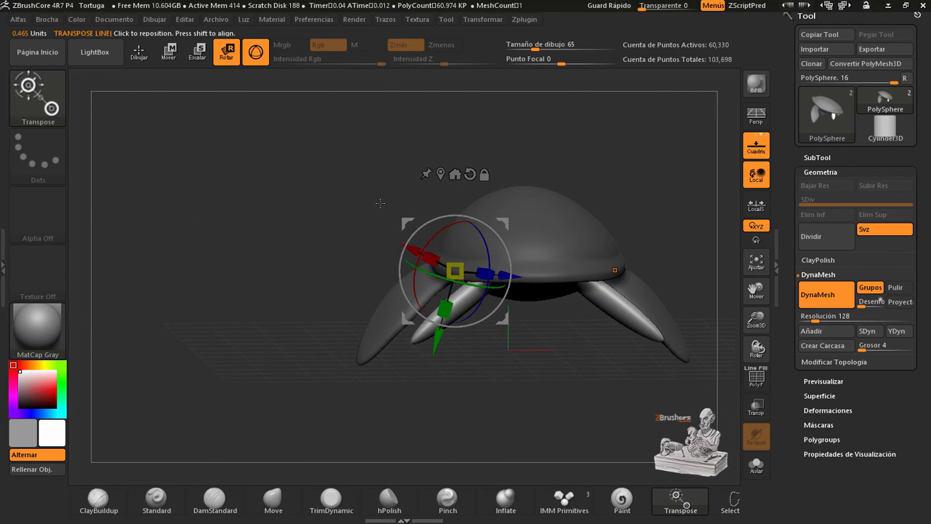
{"action": "left_click", "coordinate": [143, 54]}
{"action": "left_click_drag", "start_coordinate": [509, 408], "coordinate": [521, 291]}
- Broaden and curve the hind flippers with the Move brush at draw sizes 124 and 62
{"action": "key", "text": "space"}
{"action": "left_click_drag", "start_coordinate": [584, 209], "coordinate": [594, 209]}
{"action": "left_click_drag", "start_coordinate": [407, 385], "coordinate": [418, 363]}
{"action": "left_click", "coordinate": [273, 501]}
{"action": "mouse_move", "coordinate": [465, 297]}
{"action": "left_mouse_down"}
{"action": "mouse_move", "coordinate": [566, 258]}
{"action": "mouse_move", "coordinate": [542, 279]}
{"action": "left_mouse_up"}
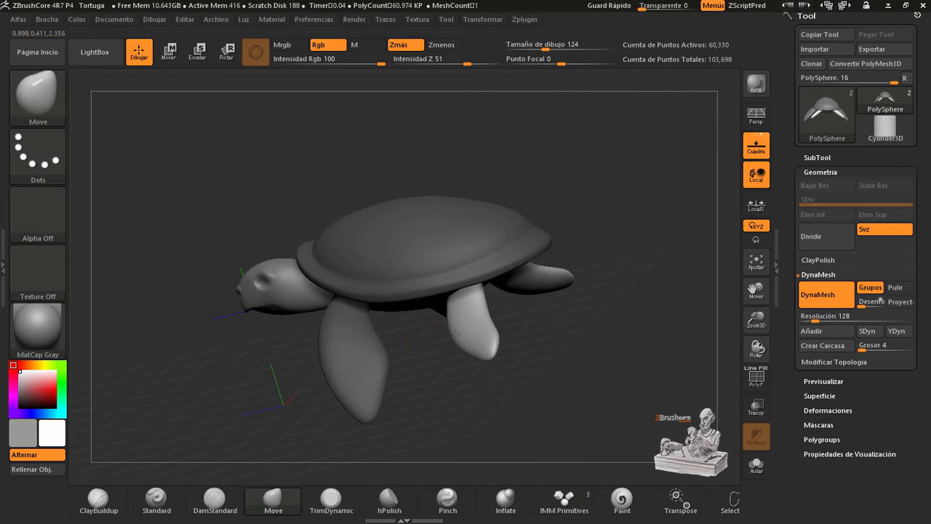
{"action": "mouse_move", "coordinate": [456, 333]}
{"action": "left_mouse_down"}
{"action": "mouse_move", "coordinate": [473, 289]}
{"action": "mouse_move", "coordinate": [446, 294]}
{"action": "mouse_move", "coordinate": [526, 182]}
{"action": "mouse_move", "coordinate": [524, 191]}
{"action": "left_mouse_up"}
{"action": "key", "text": "space"}
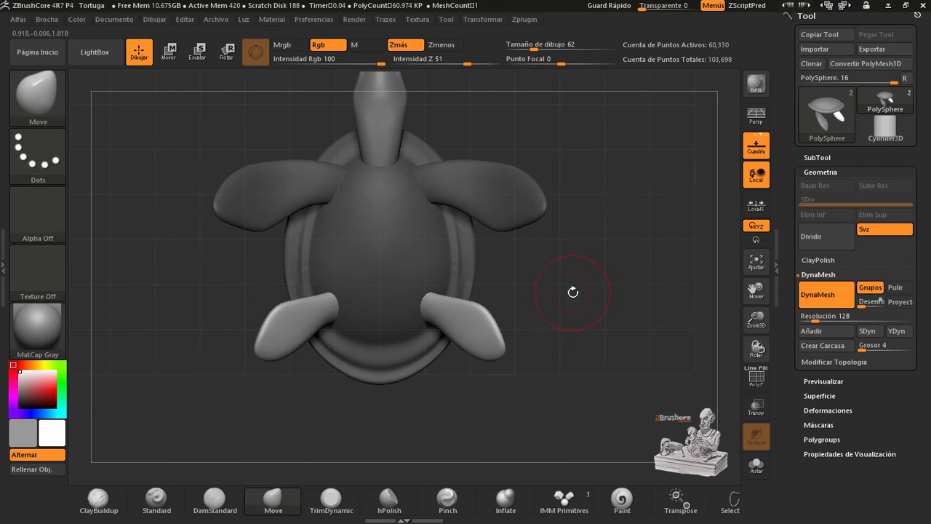
- Rotate the hind flippers backward from below with the Transpose line and reposition them against the body
{"action": "key", "text": "r"}
{"action": "left_click_drag", "start_coordinate": [425, 293], "coordinate": [556, 368]}
{"action": "left_click_drag", "start_coordinate": [555, 368], "coordinate": [547, 400]}
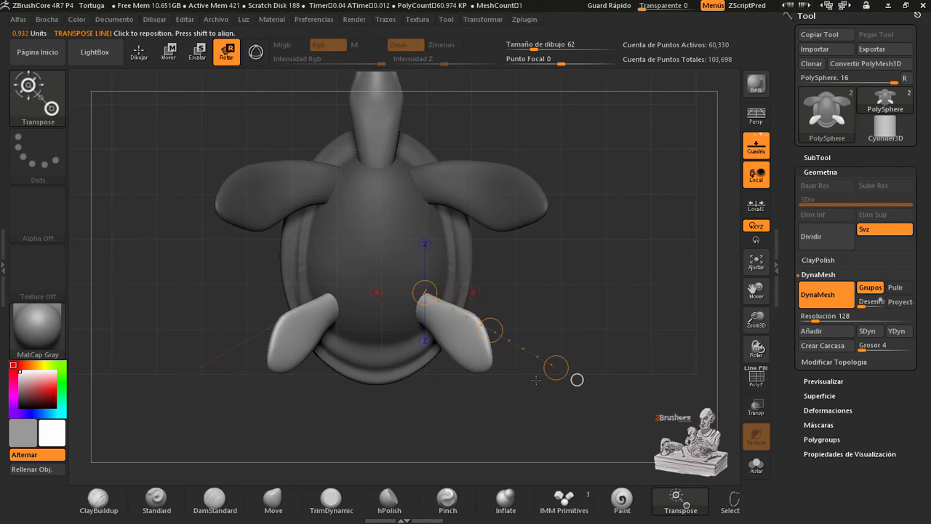
{"action": "key", "text": "space"}
{"action": "left_click", "coordinate": [458, 331]}
{"action": "left_click_drag", "start_coordinate": [491, 327], "coordinate": [487, 331]}
{"action": "left_click_drag", "start_coordinate": [584, 283], "coordinate": [662, 389]}
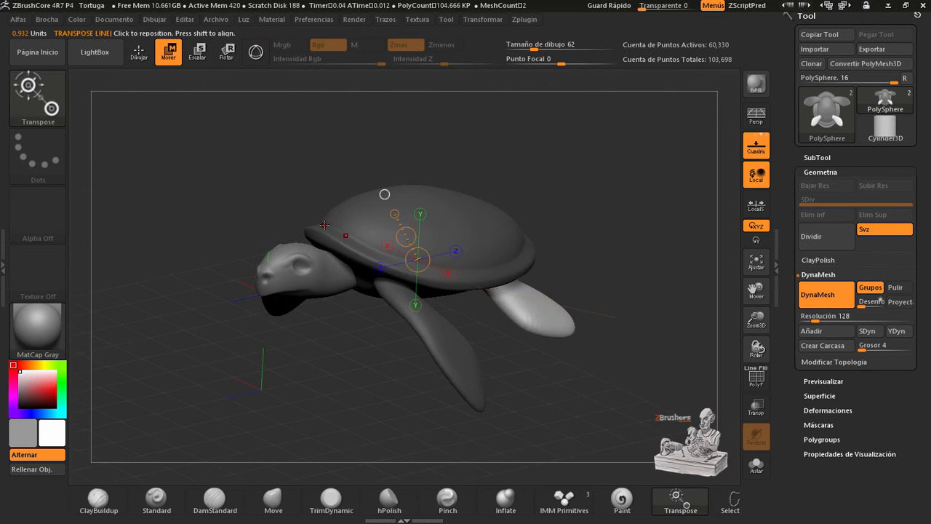
{"action": "mouse_move", "coordinate": [632, 299]}
{"action": "left_mouse_down"}
{"action": "mouse_move", "coordinate": [618, 297]}
{"action": "mouse_move", "coordinate": [635, 312]}
{"action": "left_mouse_up"}
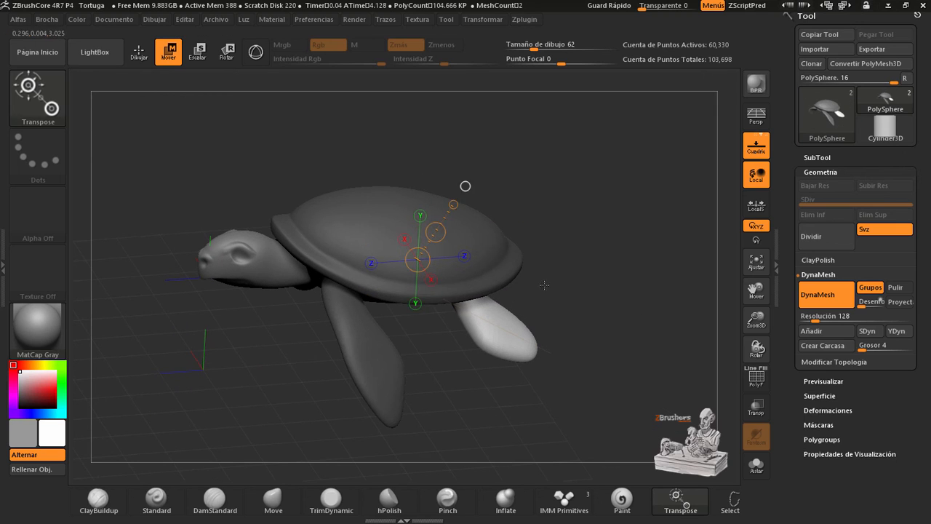
- Return to drawing, clear the mask and remesh the body with its hind flippers in DynaMesh at resolution 128
{"action": "key", "text": "q"}
{"action": "mouse_move", "coordinate": [466, 187]}
{"action": "left_mouse_down"}
{"action": "mouse_move", "coordinate": [578, 264]}
{"action": "mouse_move", "coordinate": [644, 354]}
{"action": "mouse_move", "coordinate": [617, 325]}
{"action": "mouse_move", "coordinate": [540, 459]}
{"action": "left_mouse_up"}
{"action": "mouse_move", "coordinate": [590, 297]}
{"action": "left_mouse_down", "text": "shift"}
{"action": "mouse_move", "coordinate": [618, 338]}
{"action": "mouse_move", "coordinate": [584, 311]}
{"action": "left_mouse_up", "text": "shift"}
- Carve a row of hexagonal plates down the middle of the shell with DamStandard at draw size 25
{"action": "key", "text": "space"}
{"action": "left_click", "coordinate": [215, 500]}
{"action": "left_click_drag", "start_coordinate": [291, 149], "coordinate": [341, 221]}
{"action": "key", "text": "space"}
{"action": "right_click_drag", "start_coordinate": [341, 221], "coordinate": [297, 198]}
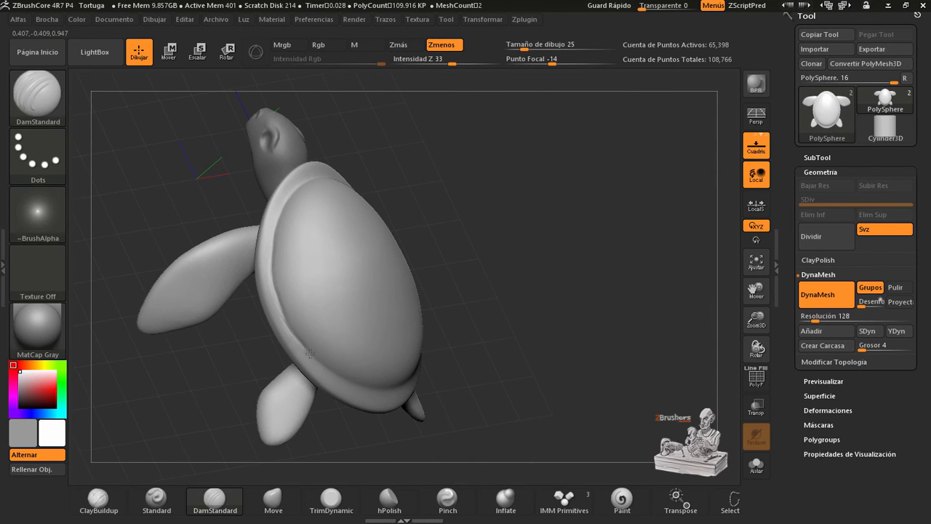
{"action": "right_click_drag", "start_coordinate": [310, 352], "coordinate": [512, 303]}
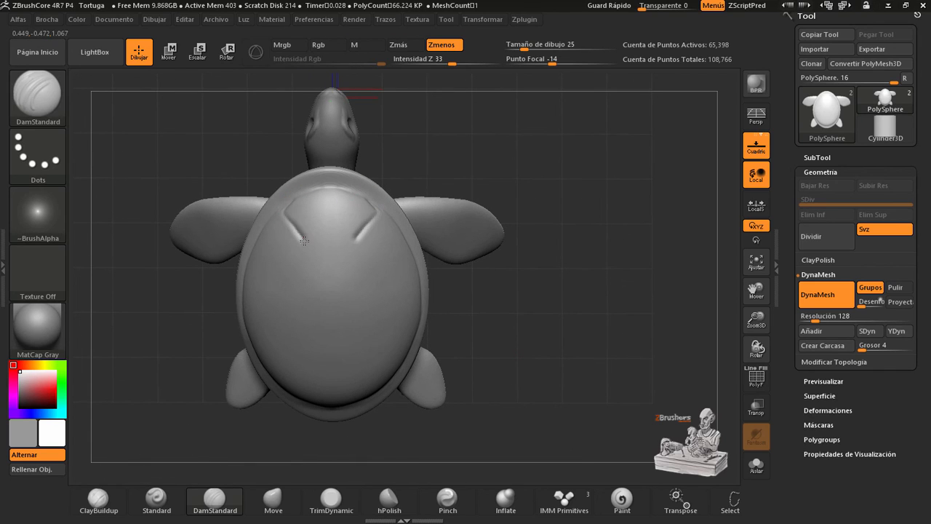
{"action": "left_click_drag", "start_coordinate": [304, 240], "coordinate": [355, 241]}
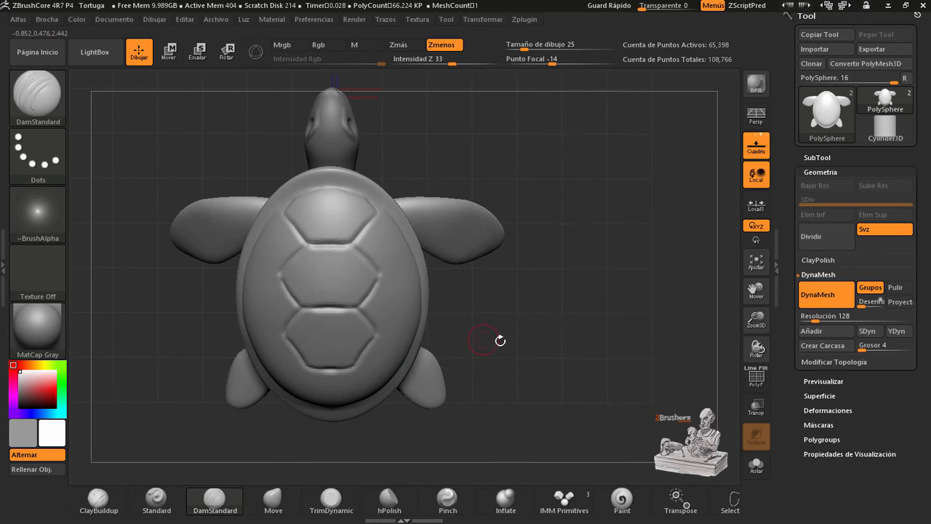
- Carve grooves from the central plates out to the shell's rim with DamStandard to form the side plates
{"action": "left_click_drag", "start_coordinate": [501, 341], "coordinate": [507, 299]}
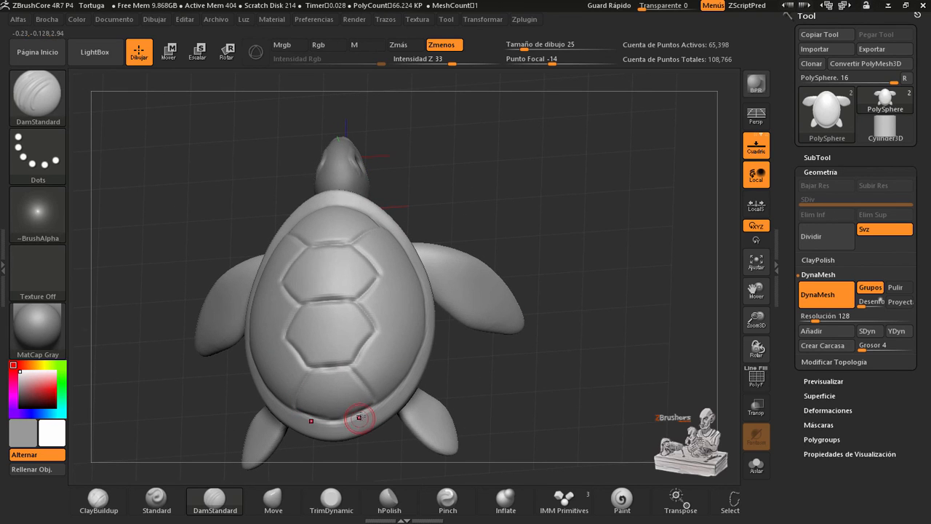
{"action": "left_click_drag", "start_coordinate": [554, 398], "coordinate": [515, 393]}
{"action": "left_click_drag", "start_coordinate": [378, 331], "coordinate": [419, 346]}
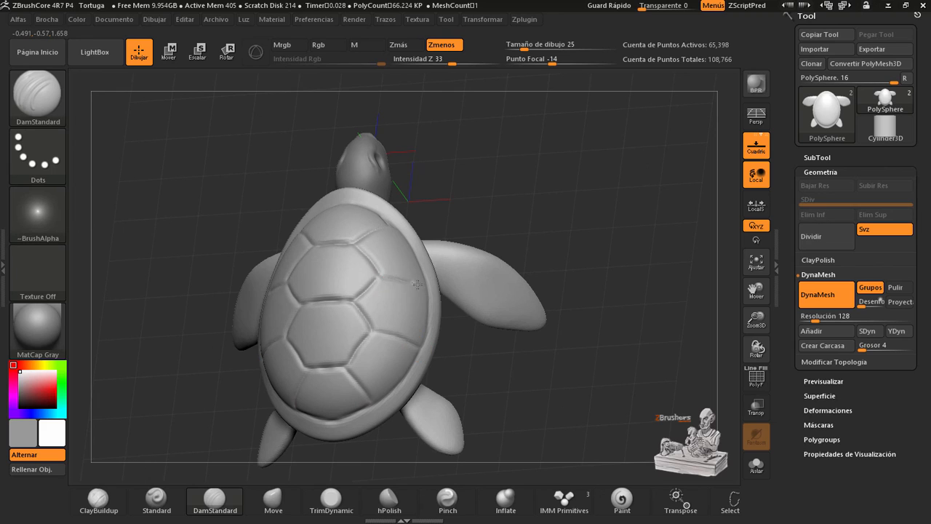
{"action": "left_click_drag", "start_coordinate": [418, 283], "coordinate": [448, 226]}
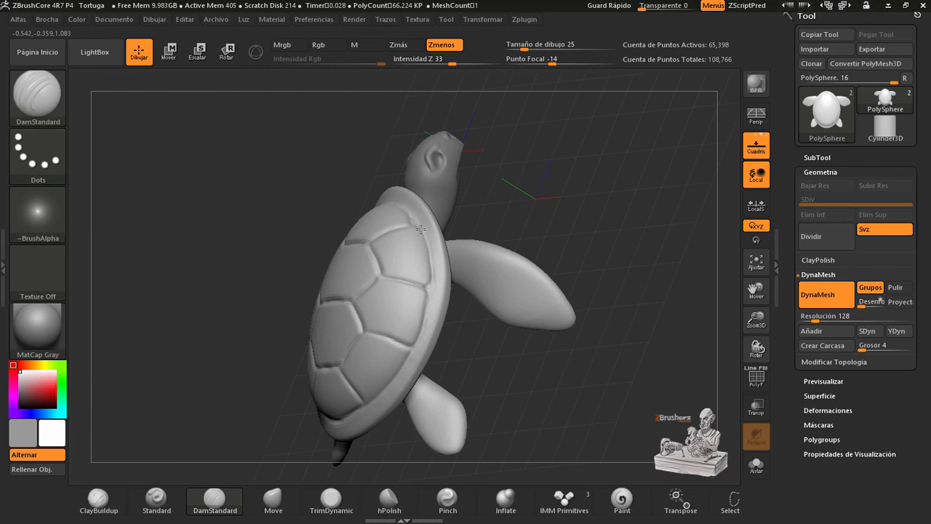
{"action": "left_click_drag", "start_coordinate": [480, 360], "coordinate": [370, 349]}
{"action": "mouse_move", "coordinate": [415, 371]}
{"action": "left_mouse_down"}
{"action": "mouse_move", "coordinate": [500, 343]}
{"action": "mouse_move", "coordinate": [626, 365]}
{"action": "left_mouse_up"}
- Subdivide the body mesh once to subdivision level 2
{"action": "key", "text": "ctrl"}
{"action": "key", "text": "ctrl+d"}
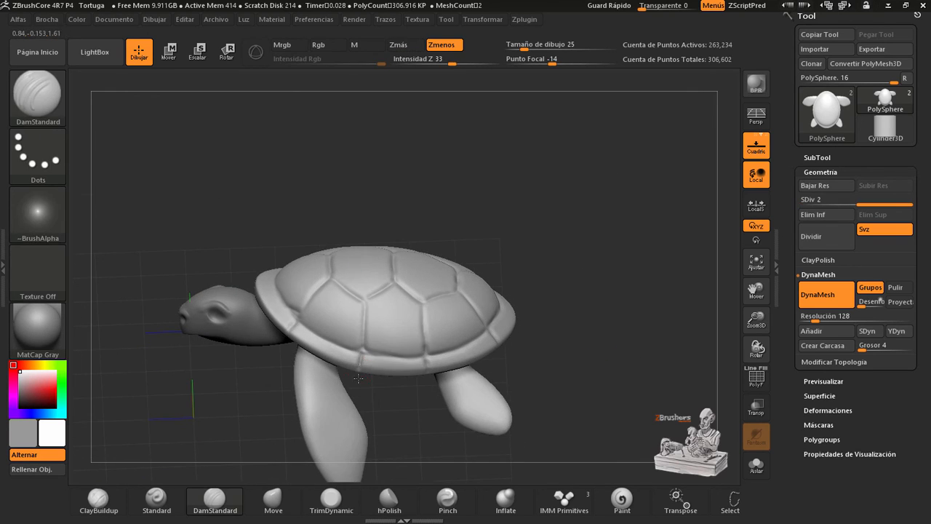
{"action": "mouse_move", "coordinate": [552, 342]}
{"action": "left_mouse_down"}
{"action": "mouse_move", "coordinate": [680, 327]}
{"action": "mouse_move", "coordinate": [619, 319]}
{"action": "mouse_move", "coordinate": [655, 306]}
{"action": "mouse_move", "coordinate": [600, 308]}
{"action": "left_mouse_up"}
- Try to insert an IMM primitive on the subdivided body, and make the head PolySphere1 the active subtool
{"action": "left_click", "coordinate": [564, 500]}
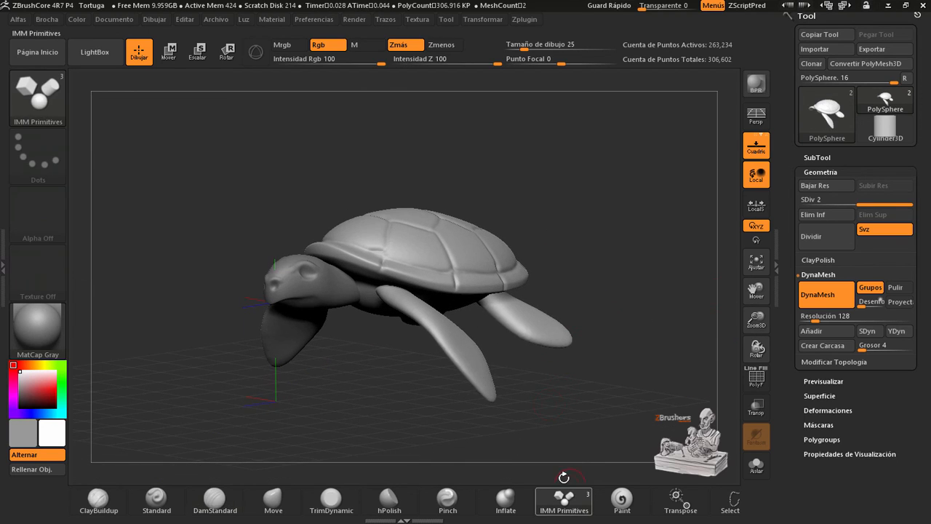
{"action": "key", "text": "m"}
{"action": "left_click", "coordinate": [225, 254]}
{"action": "left_click", "coordinate": [319, 286], "text": "alt"}
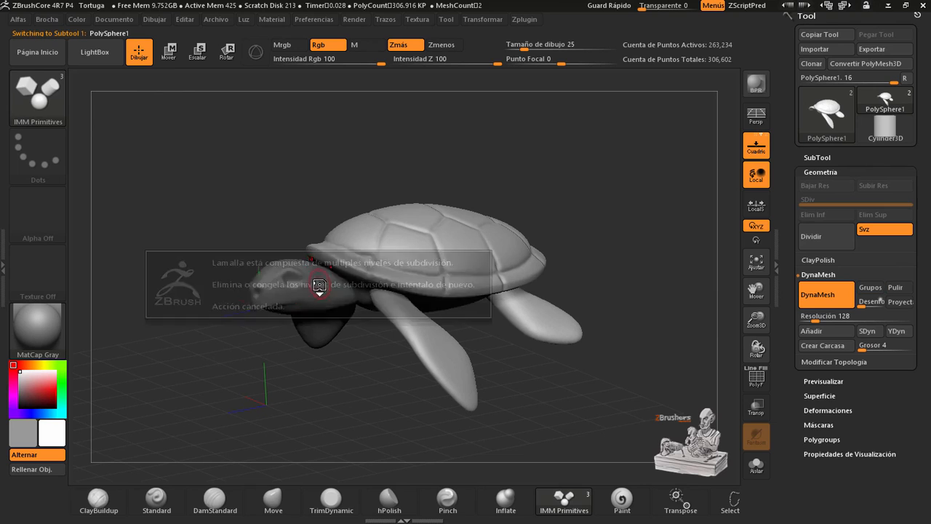
{"action": "left_click", "coordinate": [817, 158]}
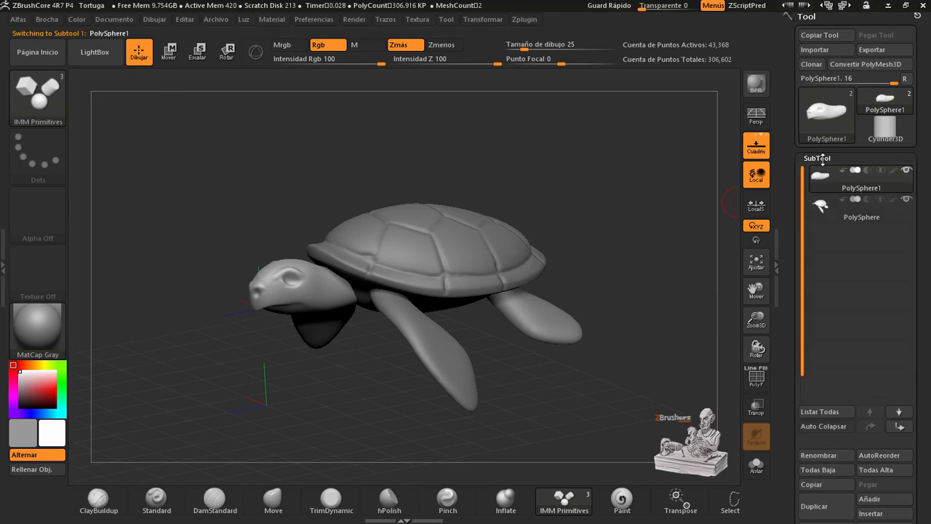
{"action": "left_click", "coordinate": [817, 158]}
- Insert spheres as eyeballs in the head's eye sockets, position them with Transpose Move and set the draw size to 44
{"action": "left_click_drag", "start_coordinate": [648, 276], "coordinate": [686, 266]}
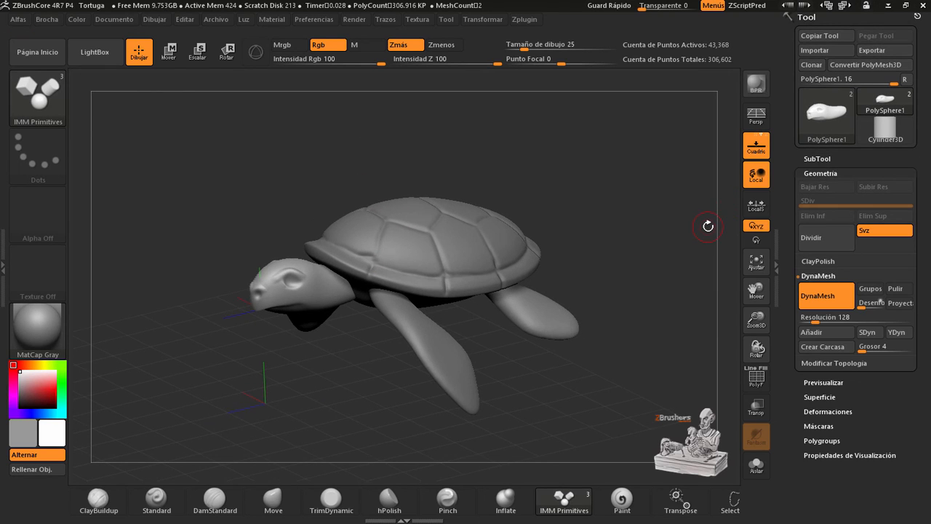
{"action": "left_click_drag", "start_coordinate": [582, 182], "coordinate": [526, 279]}
{"action": "key", "text": "w"}
{"action": "left_click_drag", "start_coordinate": [438, 313], "coordinate": [474, 324], "text": "shift"}
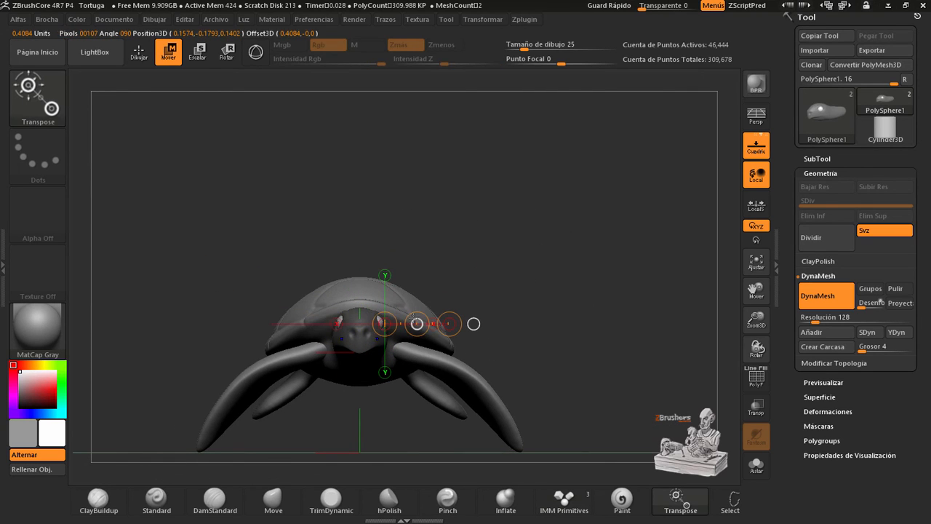
{"action": "mouse_move", "coordinate": [509, 218]}
{"action": "left_mouse_down", "text": "shift"}
{"action": "mouse_move", "coordinate": [407, 218]}
{"action": "mouse_move", "coordinate": [560, 233]}
{"action": "mouse_move", "coordinate": [413, 246]}
{"action": "mouse_move", "coordinate": [382, 208]}
{"action": "mouse_move", "coordinate": [404, 239]}
{"action": "left_mouse_up", "text": "shift"}
{"action": "key", "text": "q"}
{"action": "key", "text": "space"}
{"action": "key", "text": "space"}
{"action": "mouse_move", "coordinate": [757, 320]}
{"action": "left_mouse_down"}
{"action": "mouse_move", "coordinate": [616, 339]}
{"action": "mouse_move", "coordinate": [686, 351]}
{"action": "mouse_move", "coordinate": [590, 291]}
{"action": "mouse_move", "coordinate": [625, 339]}
{"action": "mouse_move", "coordinate": [618, 397]}
{"action": "left_mouse_up"}
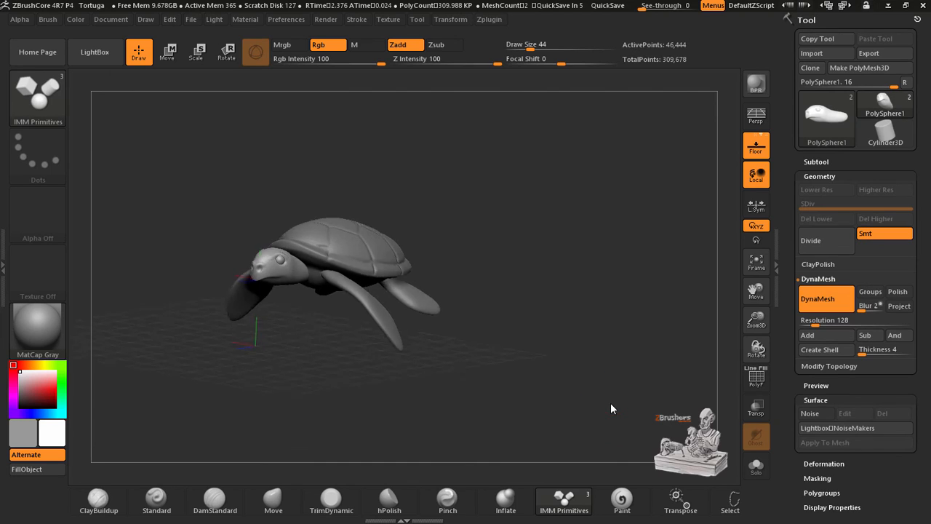
{"action": "mouse_move", "coordinate": [611, 402]}
{"action": "left_mouse_down"}
{"action": "mouse_move", "coordinate": [582, 375]}
{"action": "mouse_move", "coordinate": [573, 385]}
{"action": "left_mouse_up"}
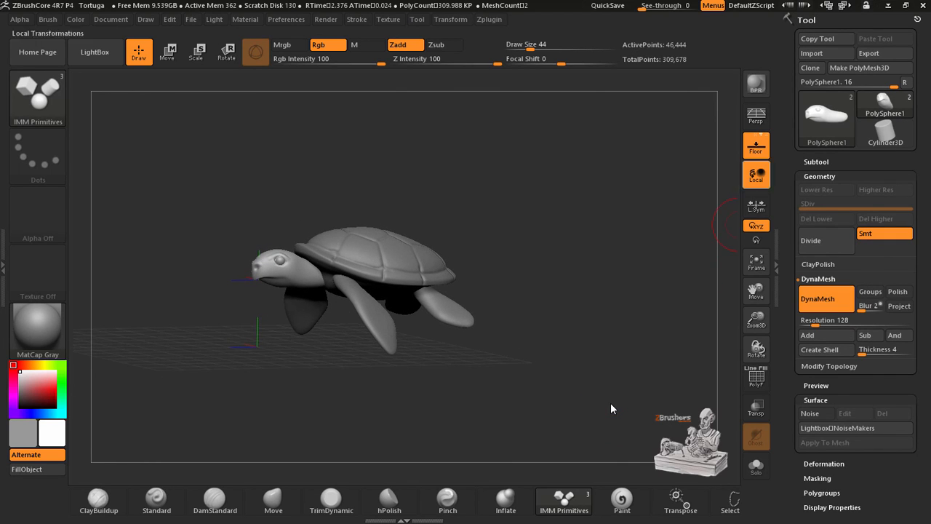
- Make the PolySphere body the active subtool and lasso-mask its flippers and underside from a side view, leaving the shell unmasked
{"action": "left_click", "coordinate": [816, 163]}
{"action": "left_click", "coordinate": [861, 212]}
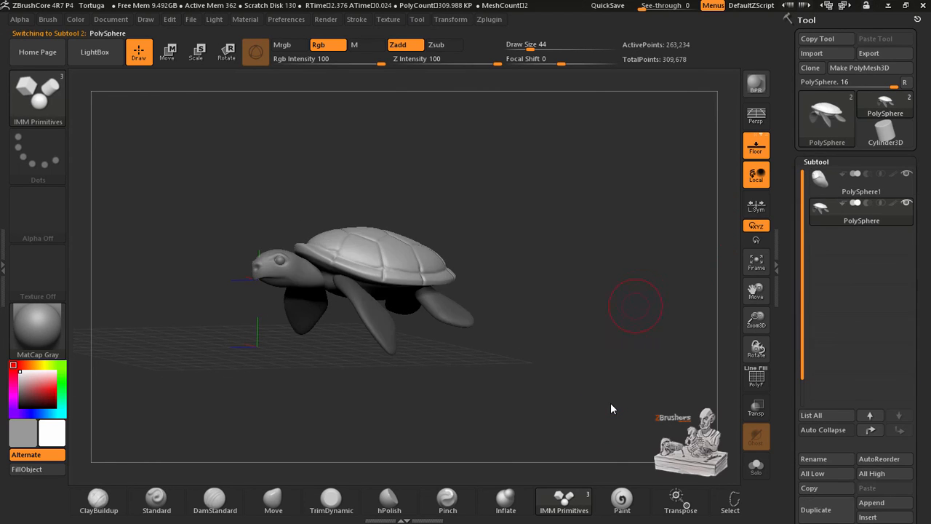
{"action": "left_click_drag", "start_coordinate": [634, 306], "coordinate": [630, 251]}
{"action": "left_click_drag", "start_coordinate": [582, 291], "coordinate": [551, 312], "text": "shift"}
{"action": "key", "text": "ctrl"}
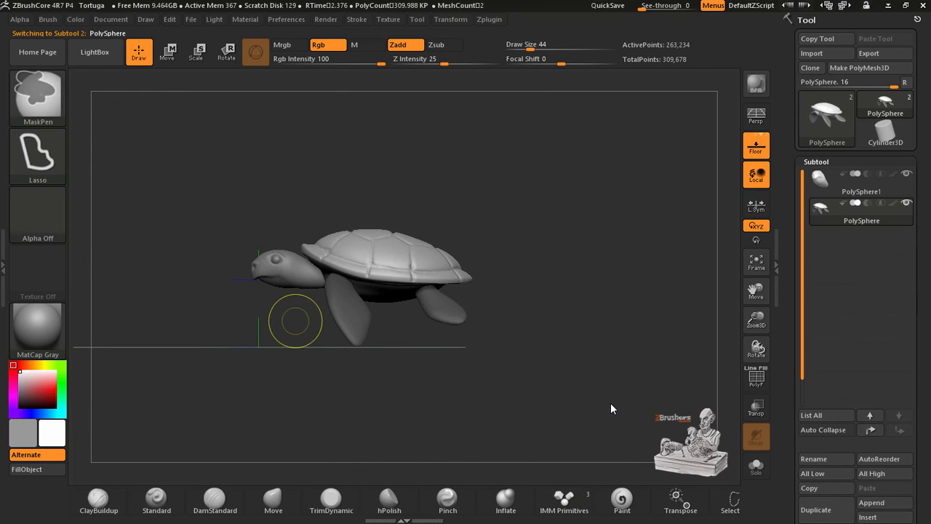
{"action": "mouse_move", "coordinate": [257, 340]}
{"action": "left_mouse_down", "text": "ctrl"}
{"action": "mouse_move", "coordinate": [295, 248]}
{"action": "mouse_move", "coordinate": [368, 295]}
{"action": "mouse_move", "coordinate": [494, 320]}
{"action": "mouse_move", "coordinate": [437, 350]}
{"action": "left_mouse_up", "text": "ctrl"}
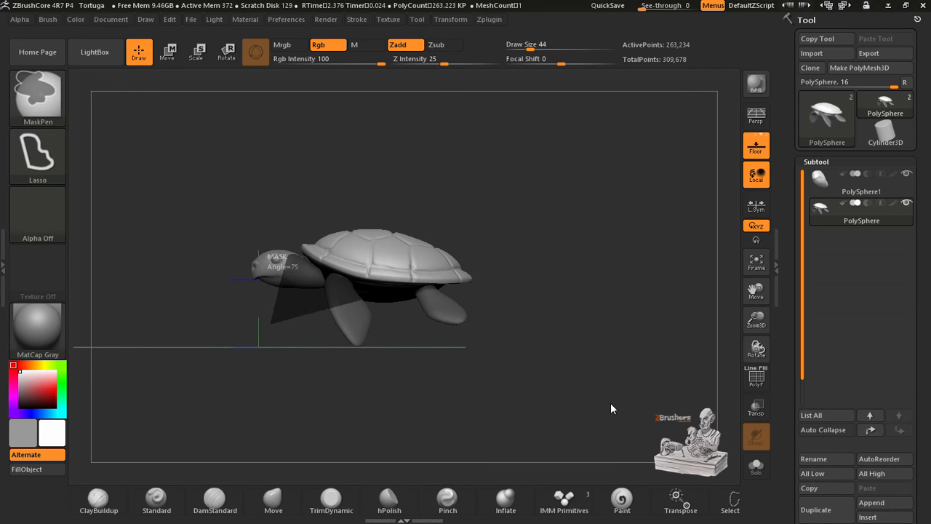
{"action": "mouse_move", "coordinate": [335, 291]}
{"action": "left_mouse_down", "text": "ctrl"}
{"action": "mouse_move", "coordinate": [364, 331]}
{"action": "mouse_move", "coordinate": [437, 386]}
{"action": "mouse_move", "coordinate": [343, 363]}
{"action": "left_mouse_up", "text": "ctrl"}
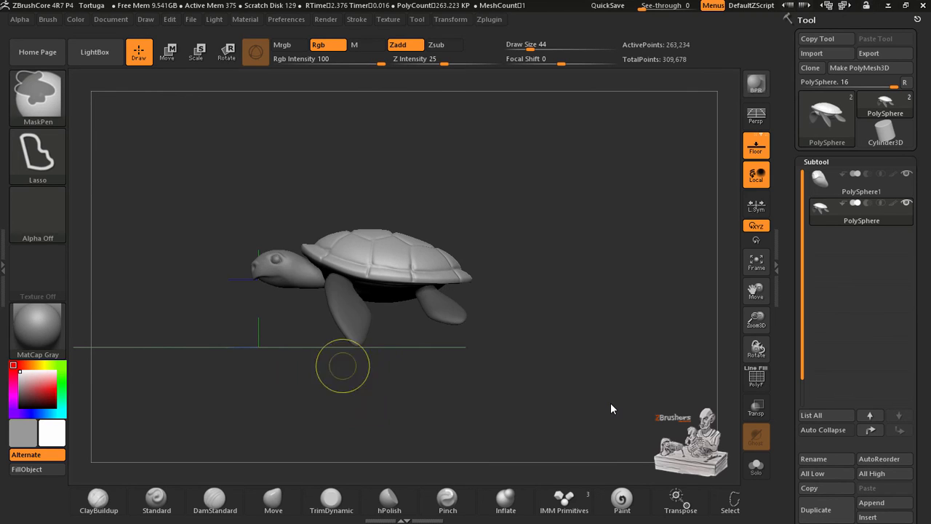
- Add surface noise to the unmasked shell with NoiseMaker, setting the noise scale to about 9.88
{"action": "mouse_move", "coordinate": [611, 403]}
{"action": "left_mouse_down"}
{"action": "mouse_move", "coordinate": [611, 349]}
{"action": "mouse_move", "coordinate": [600, 422]}
{"action": "mouse_move", "coordinate": [678, 274]}
{"action": "left_mouse_up"}
{"action": "left_click_drag", "start_coordinate": [923, 436], "coordinate": [922, 126]}
{"action": "left_click_drag", "start_coordinate": [922, 364], "coordinate": [923, 108]}
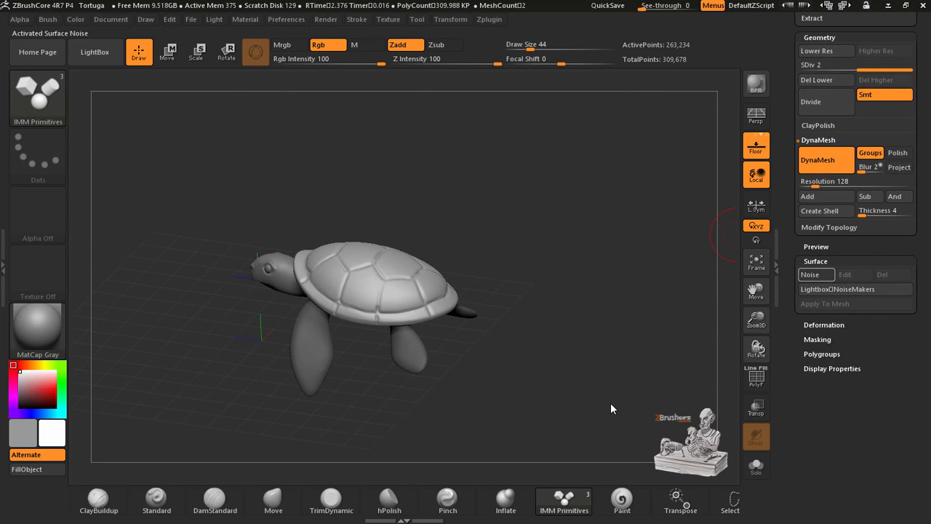
{"action": "left_click", "coordinate": [809, 280]}
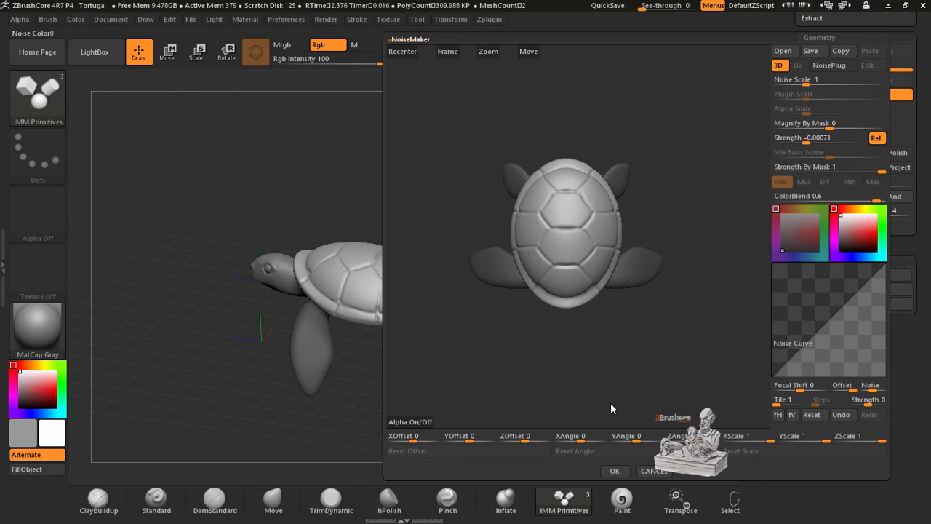
{"action": "left_click_drag", "start_coordinate": [806, 84], "coordinate": [804, 83]}
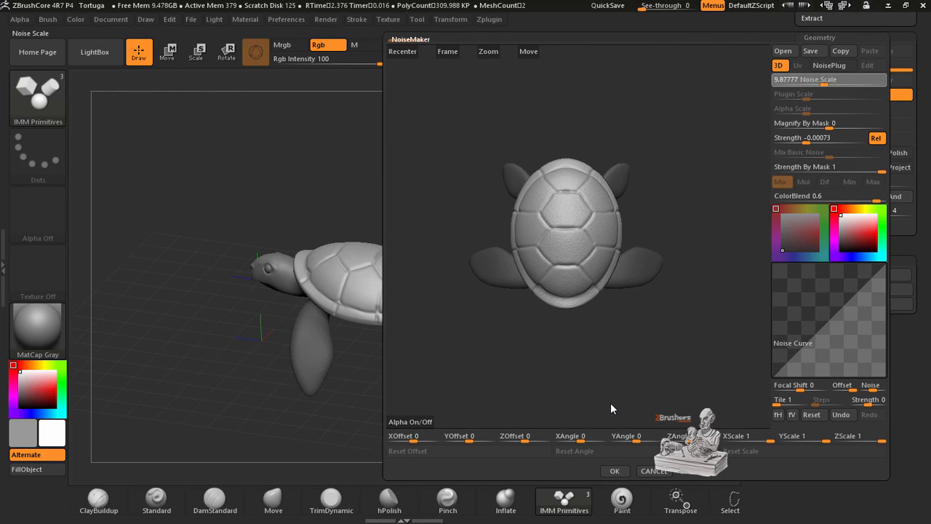
{"action": "left_click", "coordinate": [614, 470]}
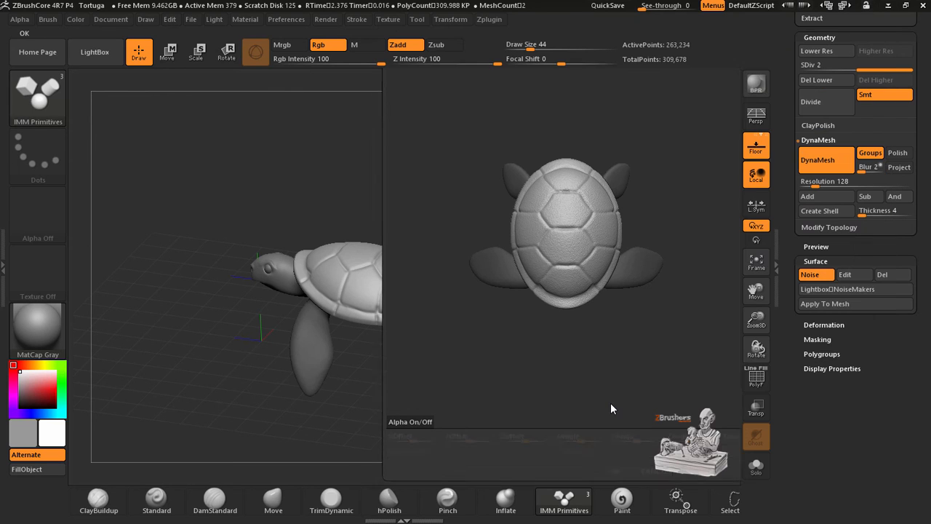
- Apply the surface noise to the body mesh and clear the flipper mask
{"action": "left_click_drag", "start_coordinate": [626, 416], "coordinate": [626, 465], "text": "alt"}
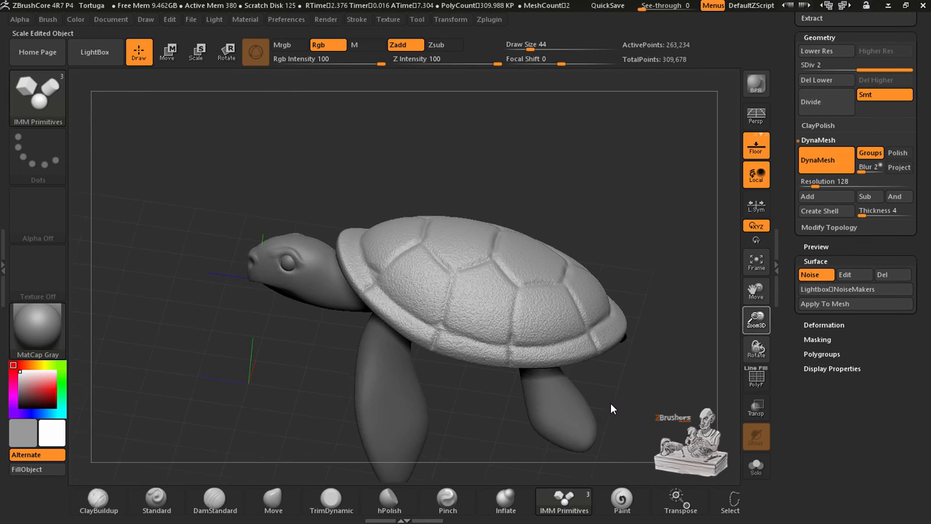
{"action": "left_click_drag", "start_coordinate": [683, 387], "coordinate": [637, 367], "text": "alt"}
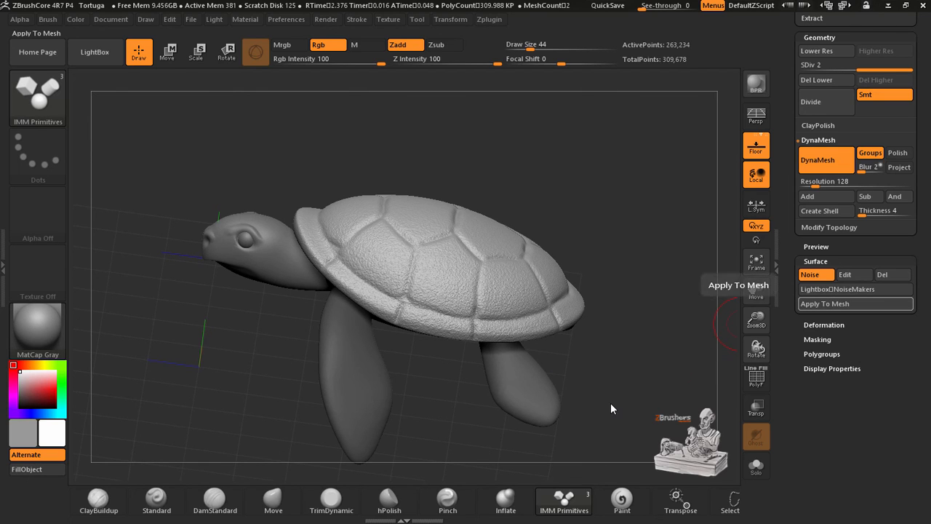
{"action": "left_click", "coordinate": [856, 303]}
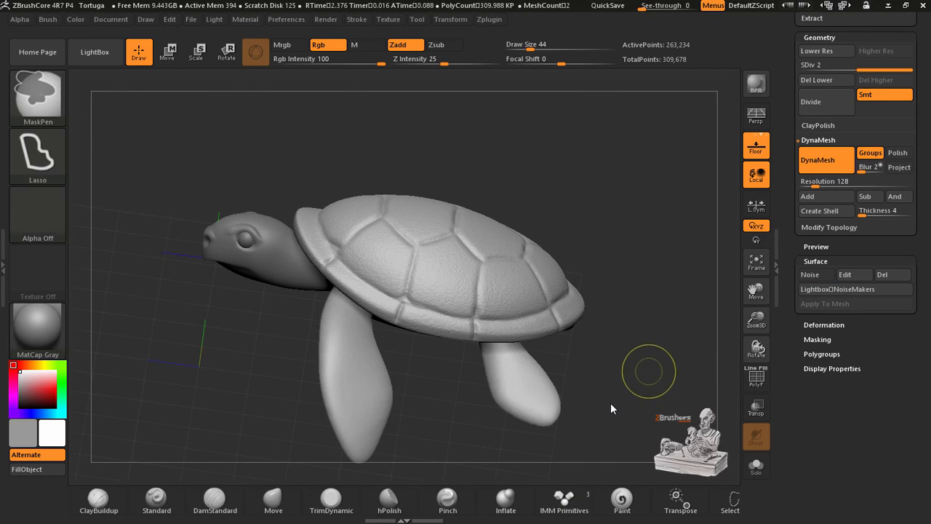
{"action": "mouse_move", "coordinate": [648, 369]}
{"action": "left_mouse_down"}
{"action": "mouse_move", "coordinate": [611, 356]}
{"action": "mouse_move", "coordinate": [669, 381]}
{"action": "left_mouse_up"}
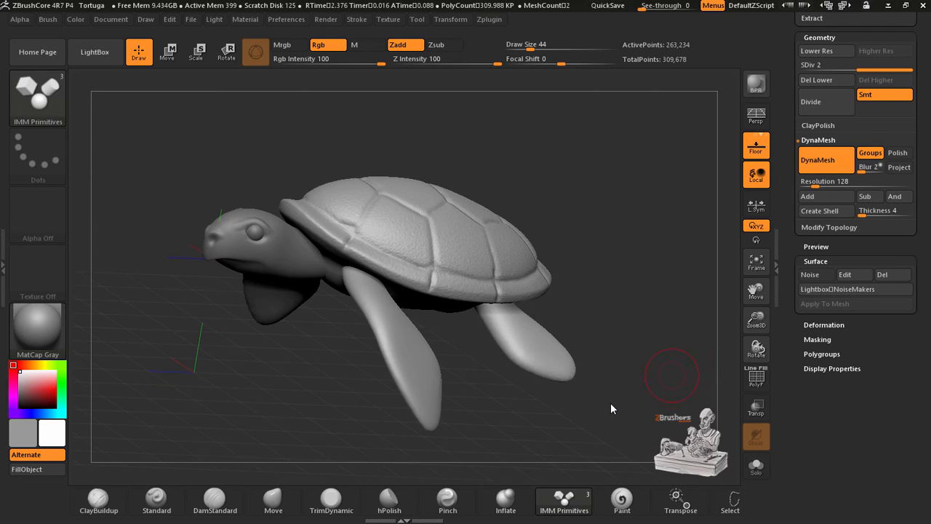
{"action": "mouse_move", "coordinate": [679, 348]}
{"action": "left_mouse_down"}
{"action": "mouse_move", "coordinate": [637, 378]}
{"action": "mouse_move", "coordinate": [623, 368]}
{"action": "mouse_move", "coordinate": [641, 371]}
{"action": "left_mouse_up"}
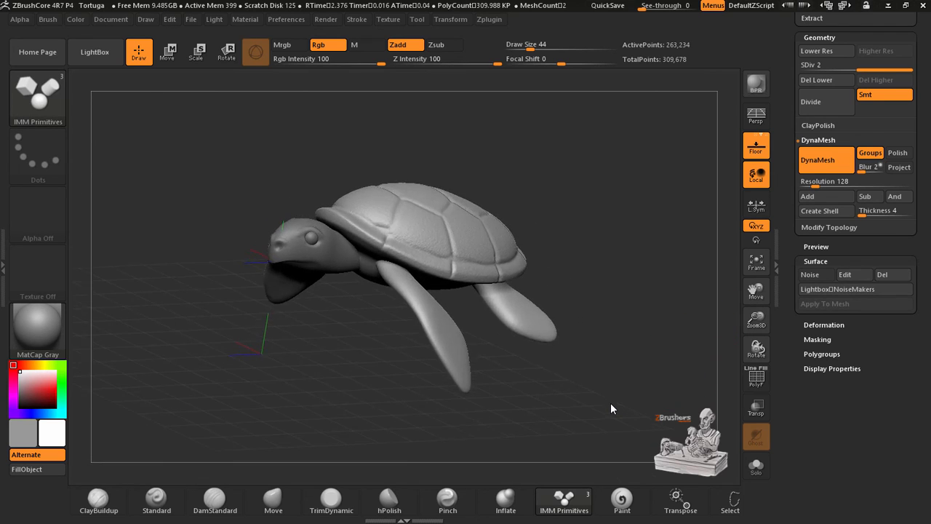